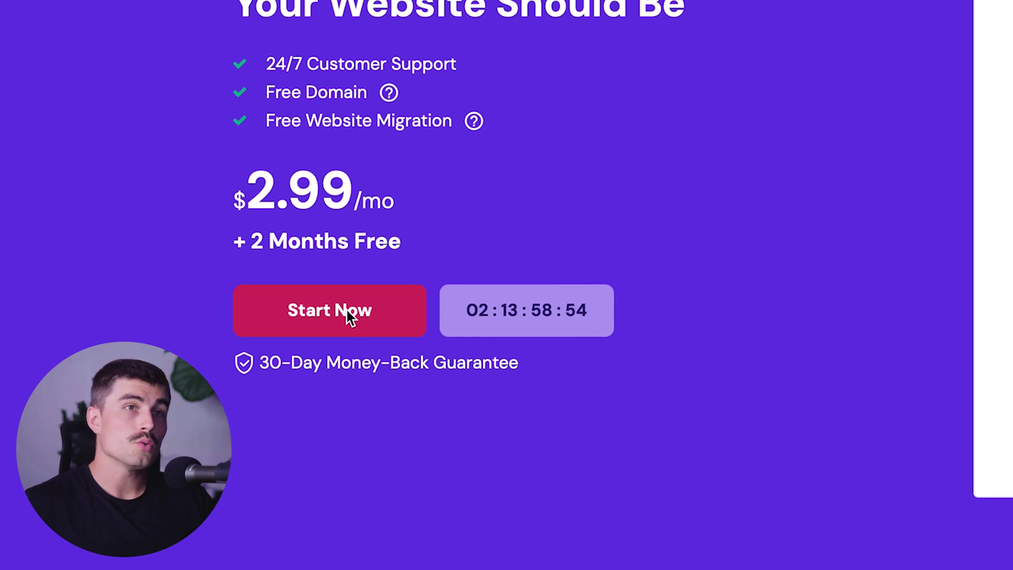
# Open the Hostinger plan comparison and examine the feature list of the Premium plan
pyautogui.click(346, 309)
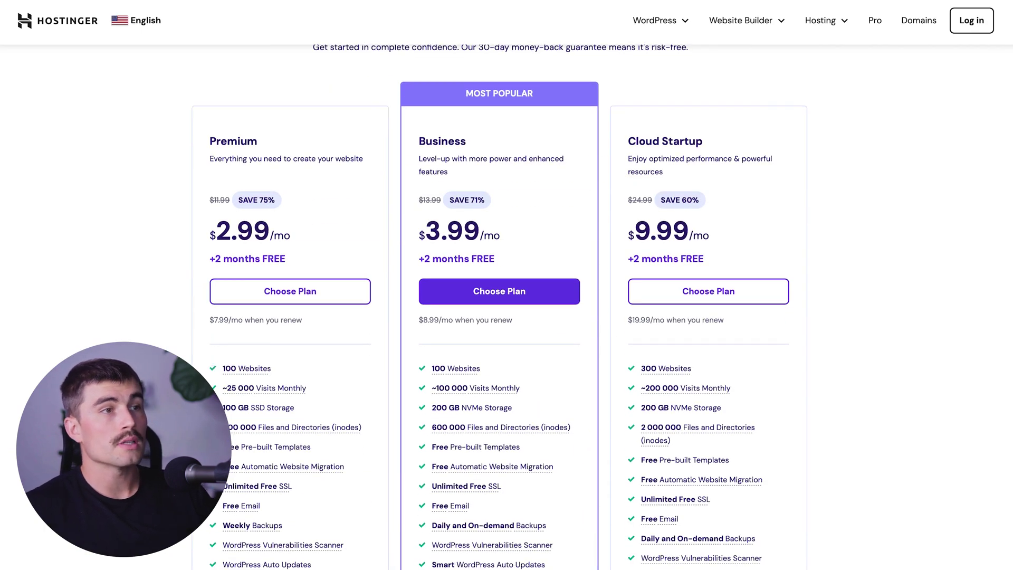
pyautogui.scroll(-1, 499, 306)
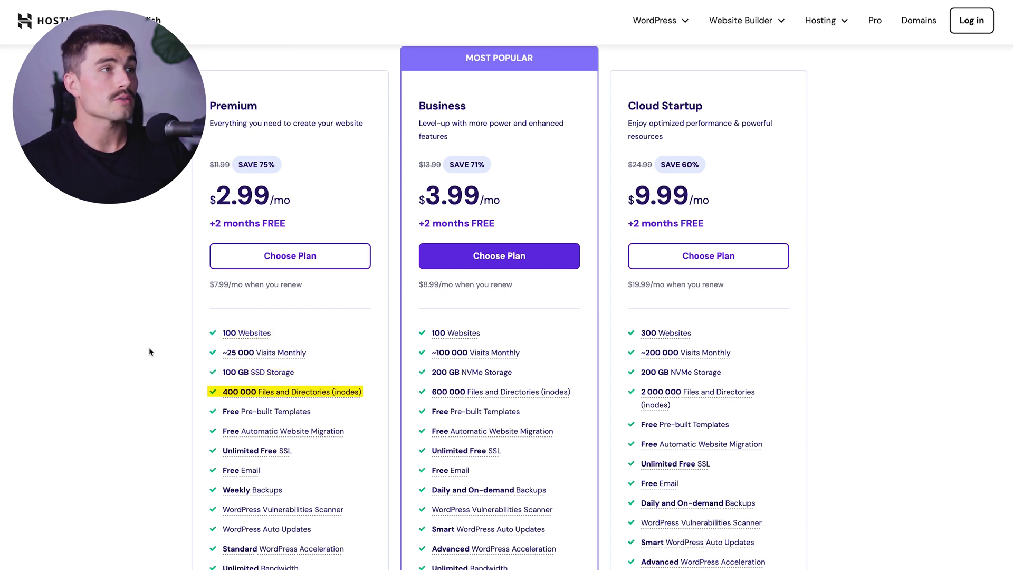
pyautogui.scroll(-1, 150, 352)
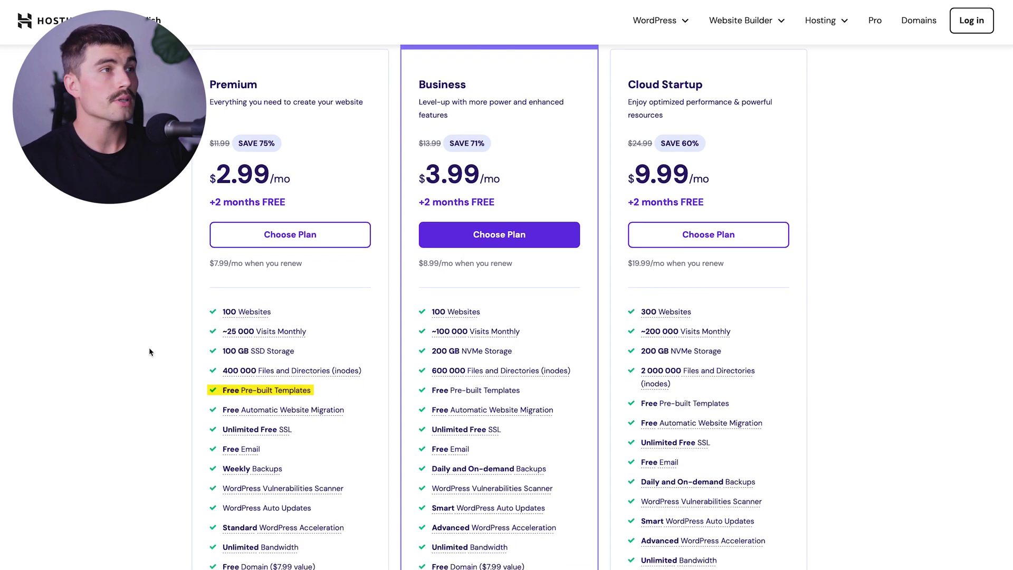
pyautogui.moveTo(290, 428)
pyautogui.scroll(-1, 97, 395)
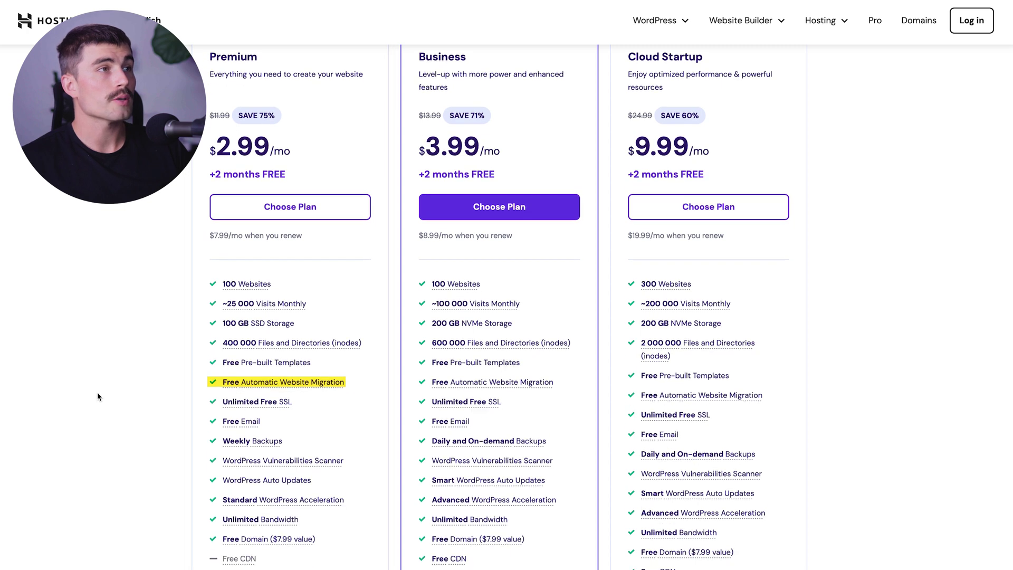
pyautogui.scroll(-1, 97, 391)
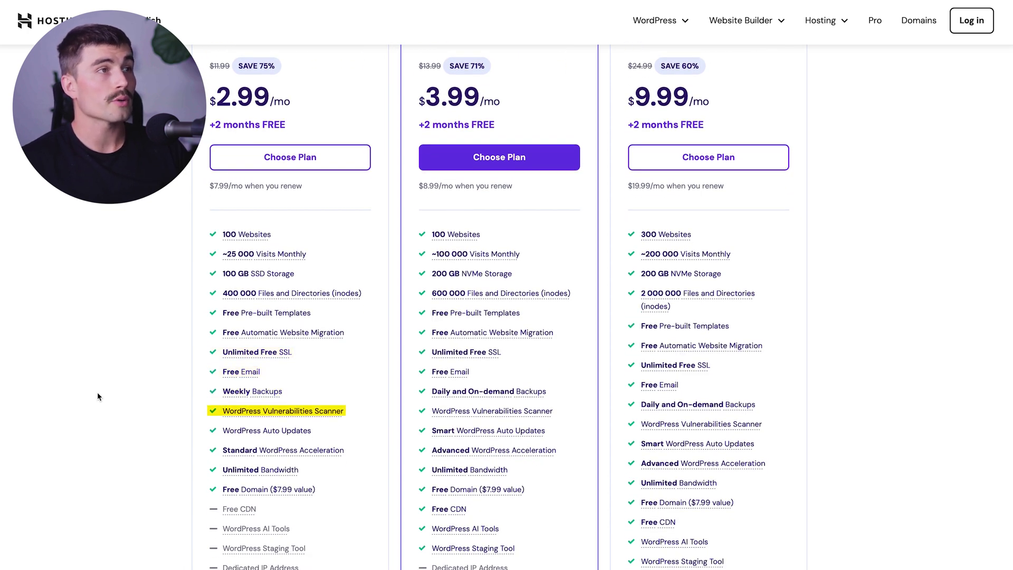
pyautogui.scroll(-1, 97, 397)
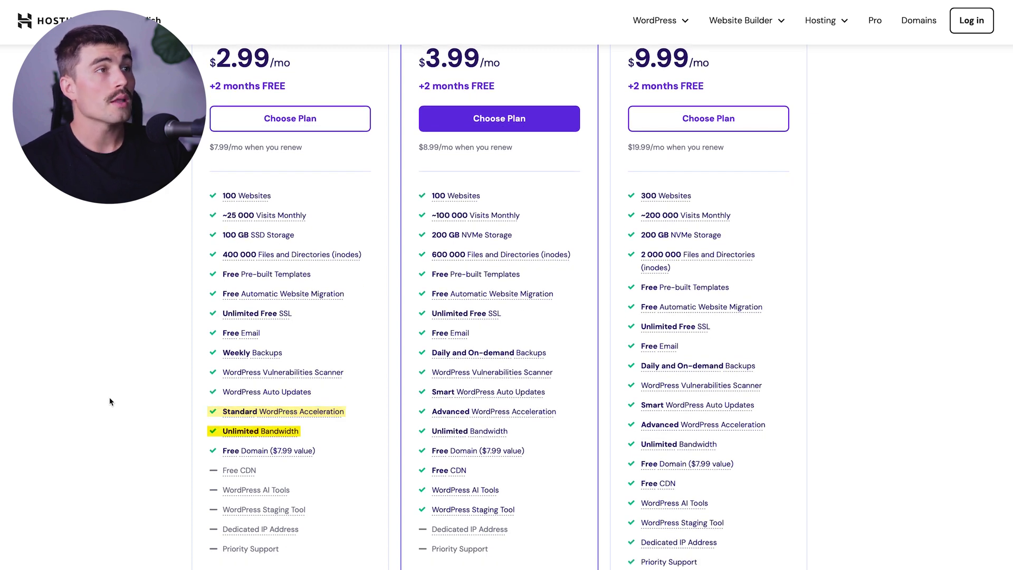
pyautogui.scroll(-1, 111, 402)
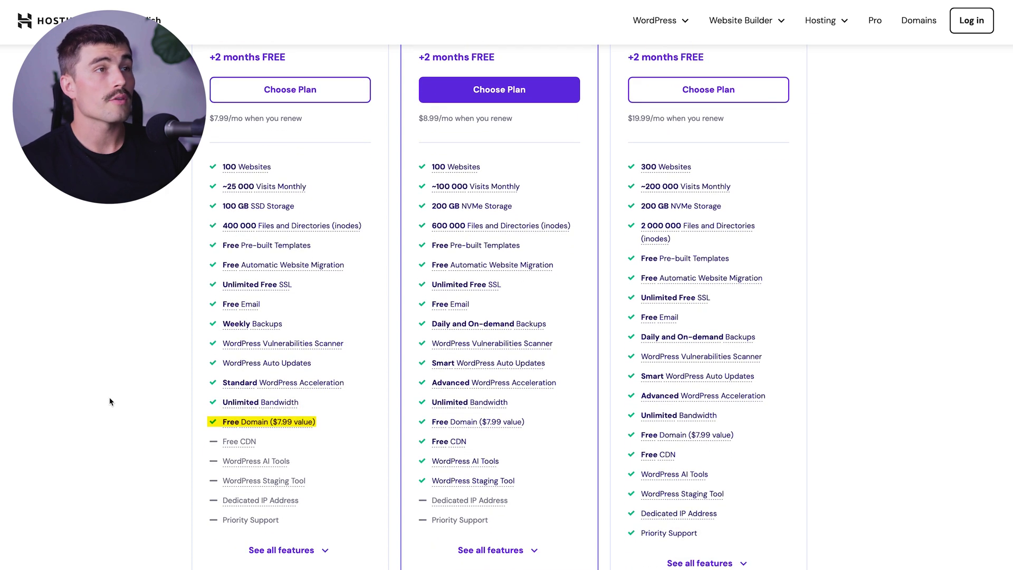
pyautogui.scroll(-1, 111, 402)
pyautogui.scroll(4, 110, 402)
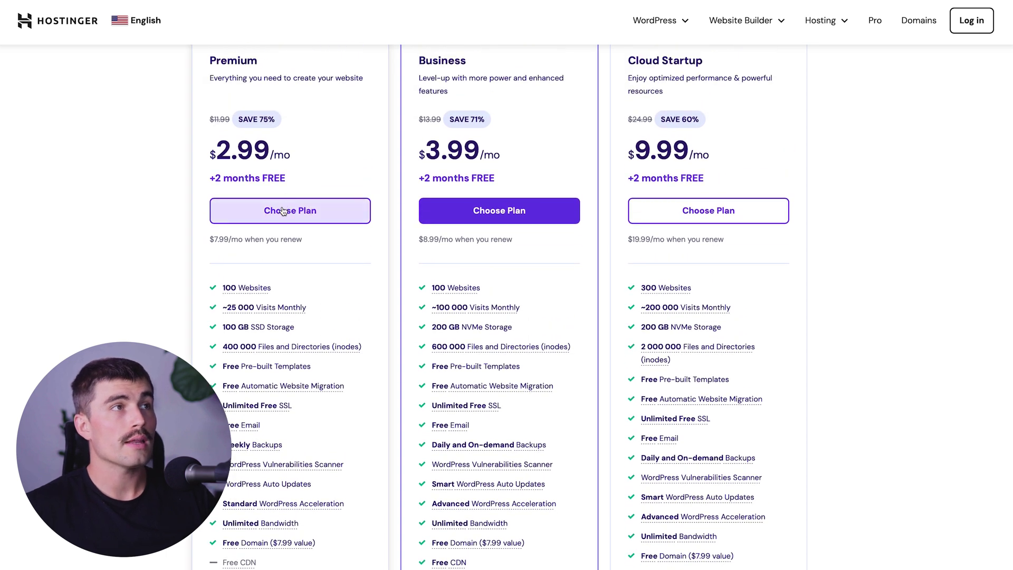
# Choose the Premium web hosting plan with the 12-month billing period
pyautogui.click(283, 211)
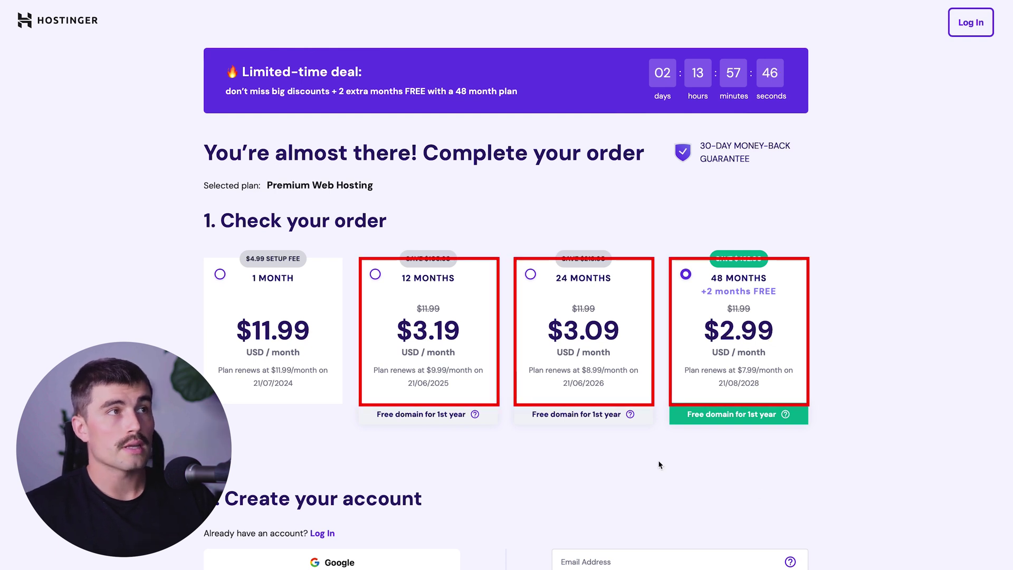
pyautogui.click(379, 278)
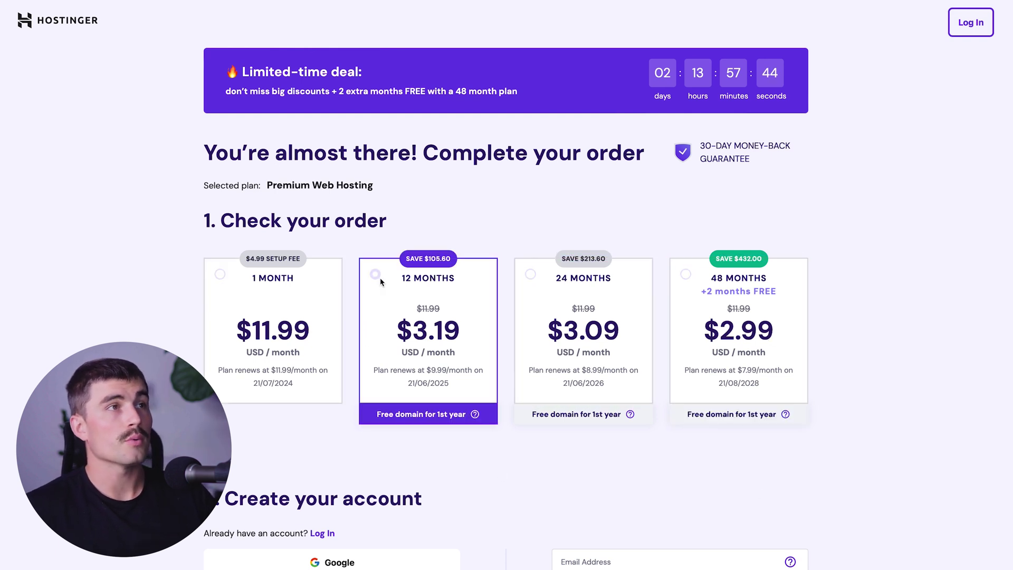
# Apply the coupon code MYFIRSTWEBSITE to the hosting order
pyautogui.scroll(-10, 637, 453)
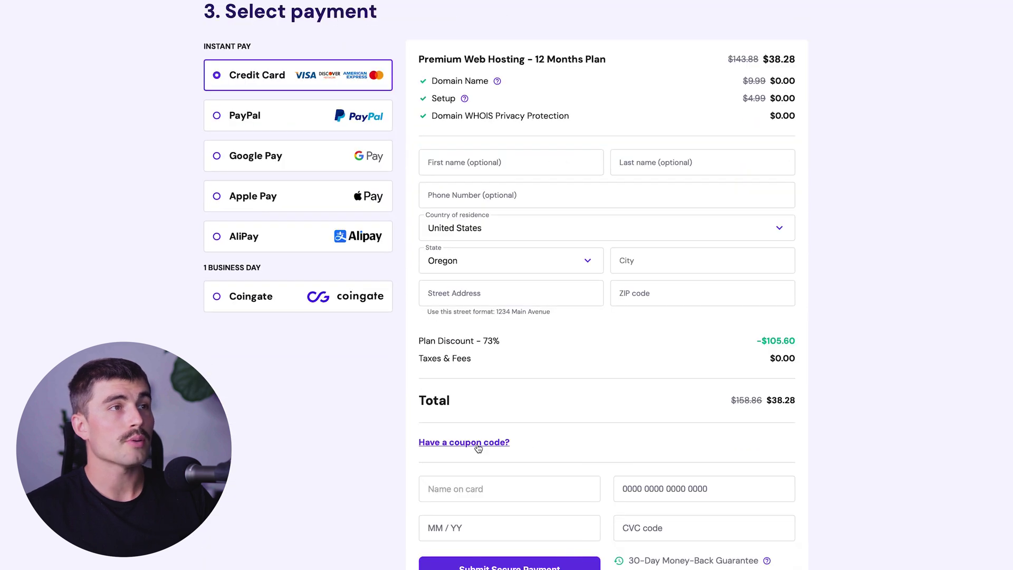
pyautogui.click(478, 446)
pyautogui.click(478, 486)
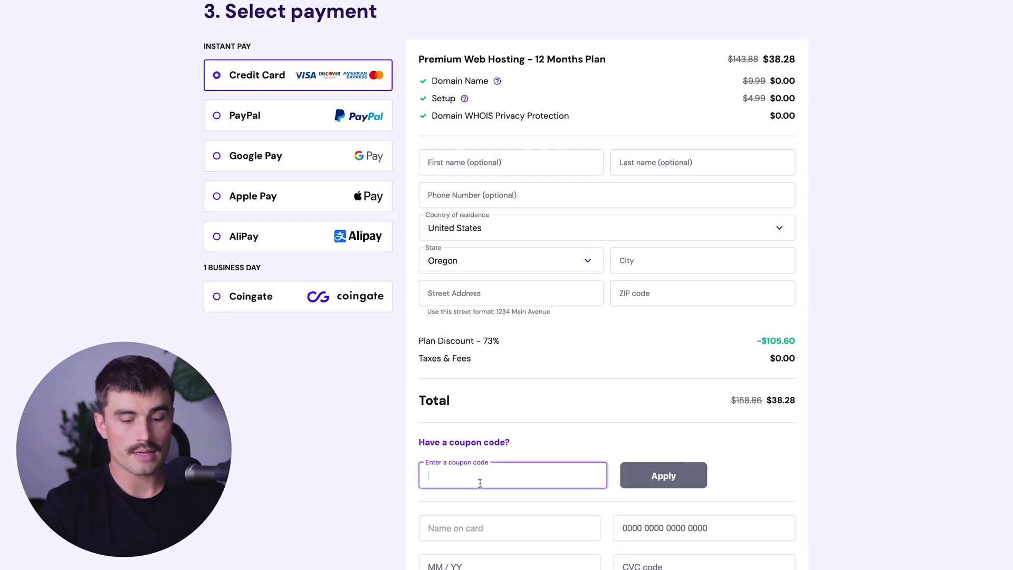
pyautogui.write('MYFIRSTWEBSIT')
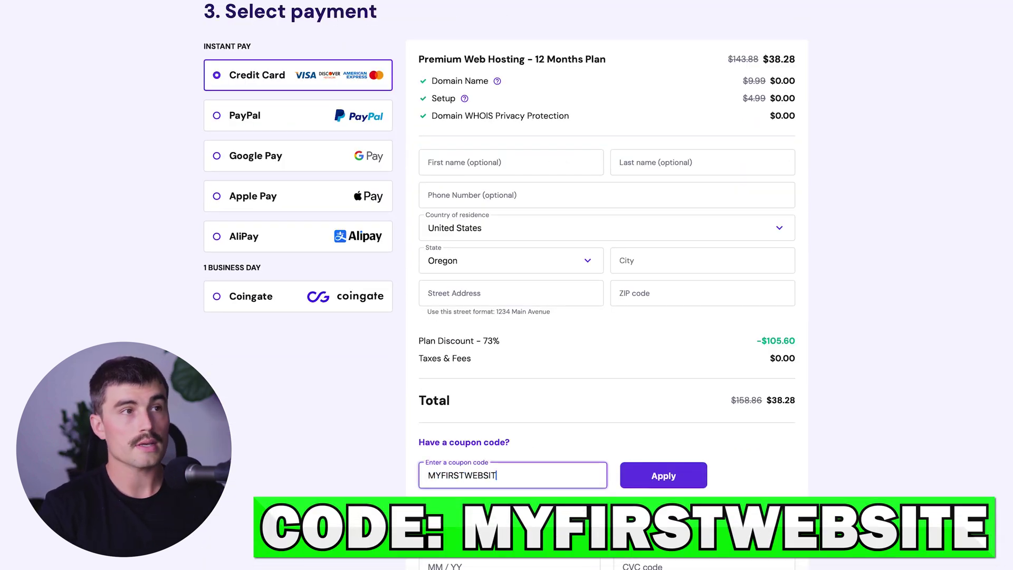
pyautogui.write('E')
pyautogui.press('Return')
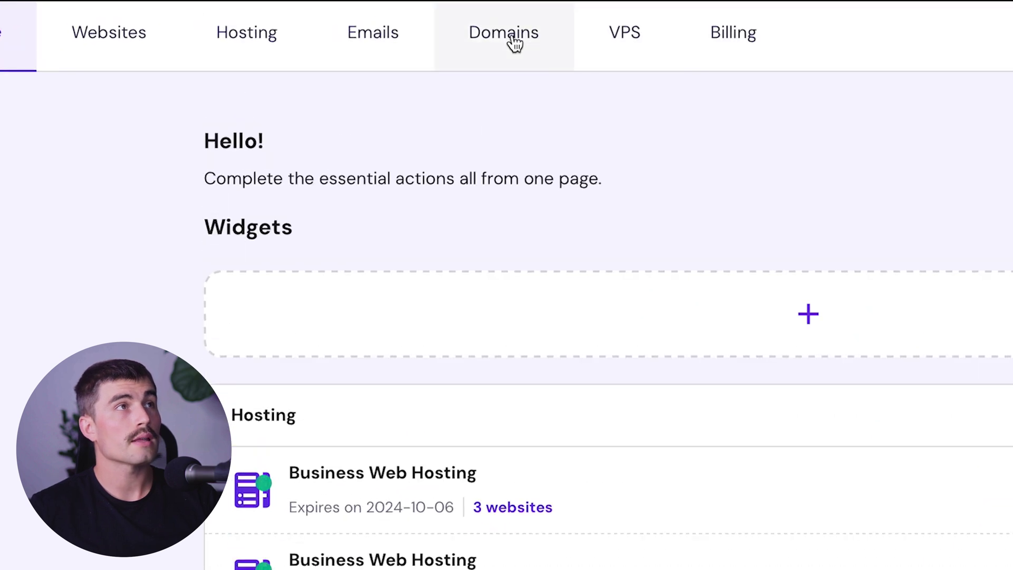
# Open the account's Domains overview and look at its domain list and search field
pyautogui.click(359, 19)
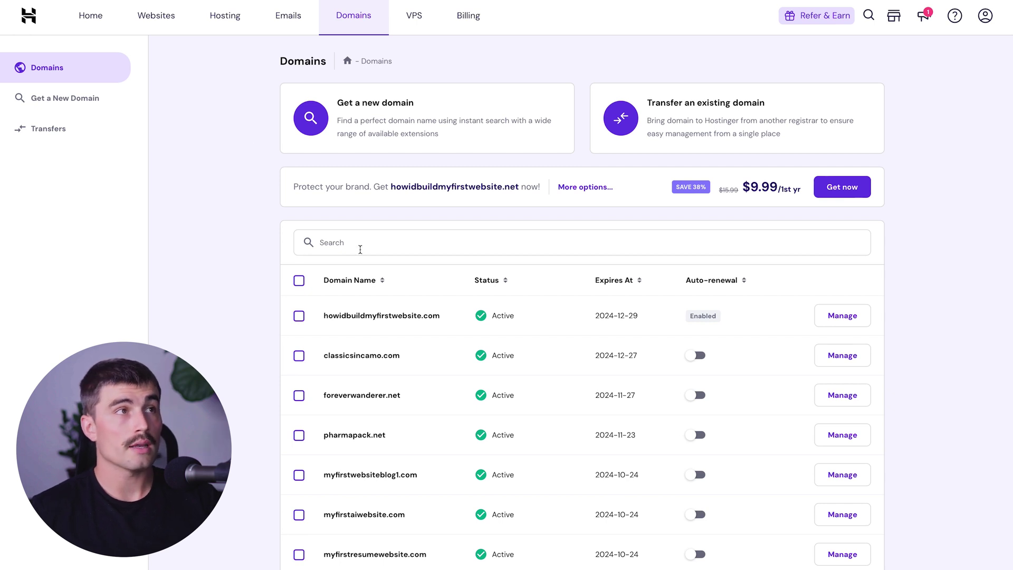
pyautogui.click(361, 248)
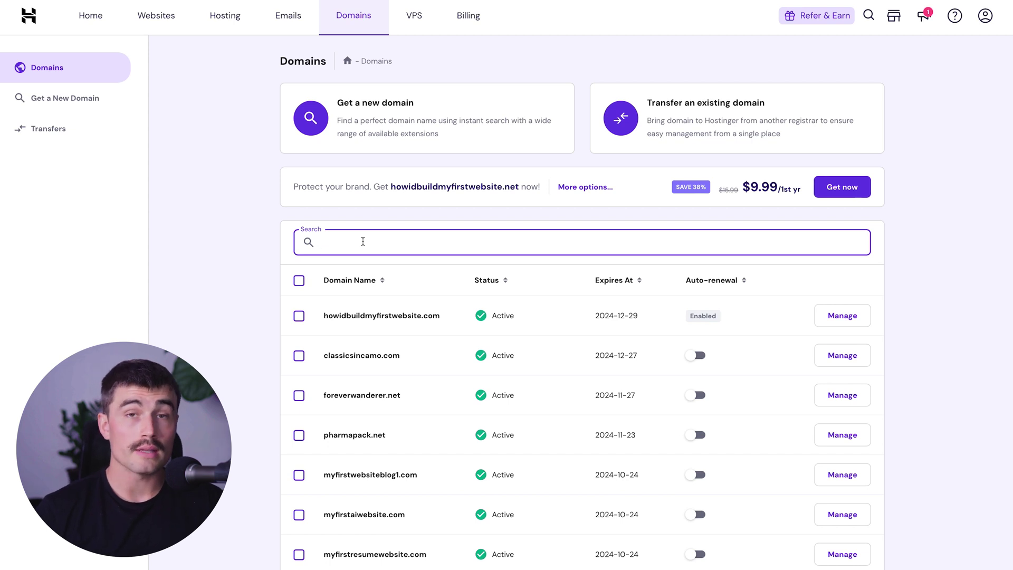
pyautogui.click(207, 231)
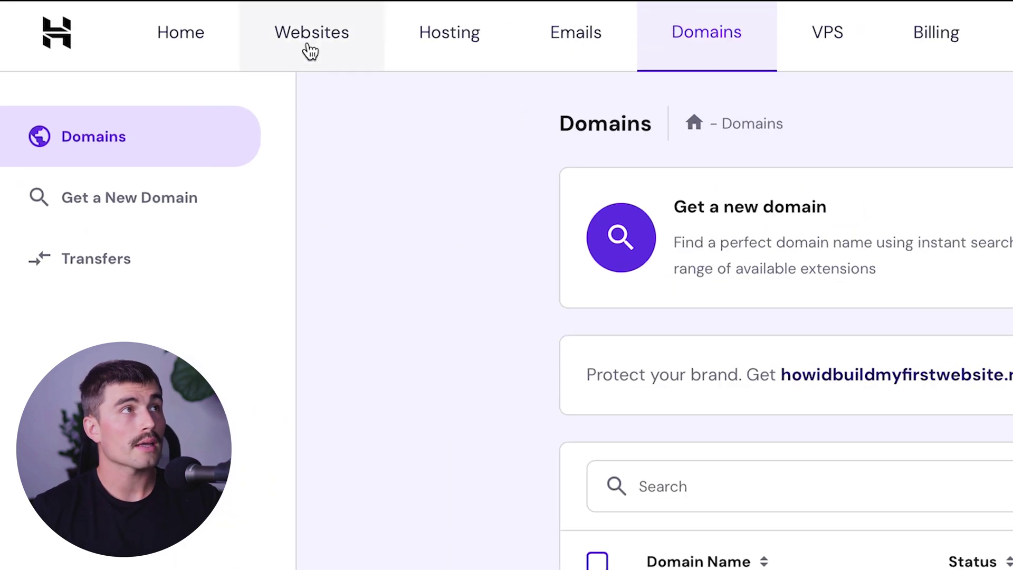
# Add a WordPress website, choosing to create a new site and build it using WordPress with AI
pyautogui.click(154, 21)
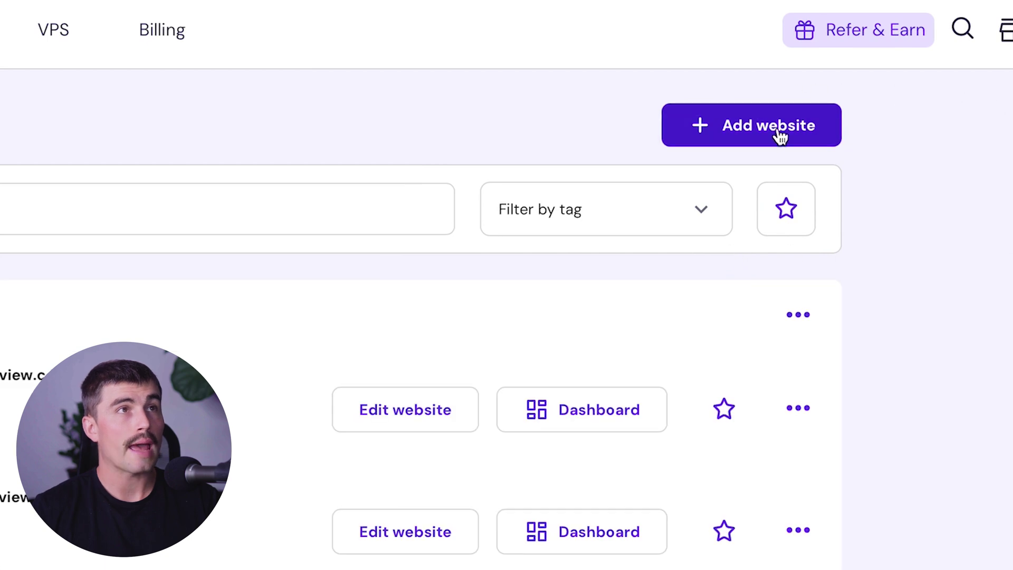
pyautogui.click(780, 136)
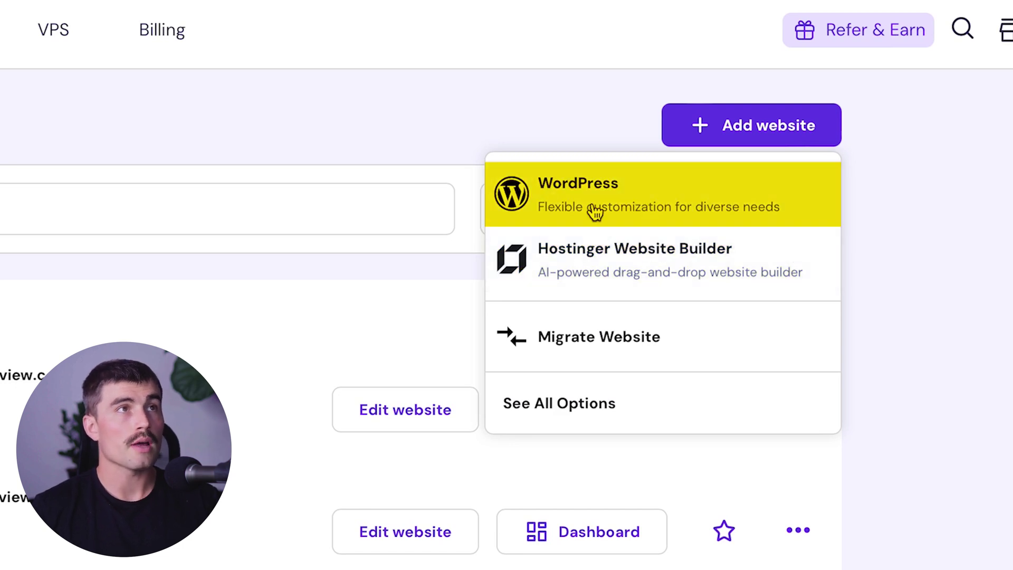
pyautogui.click(712, 186)
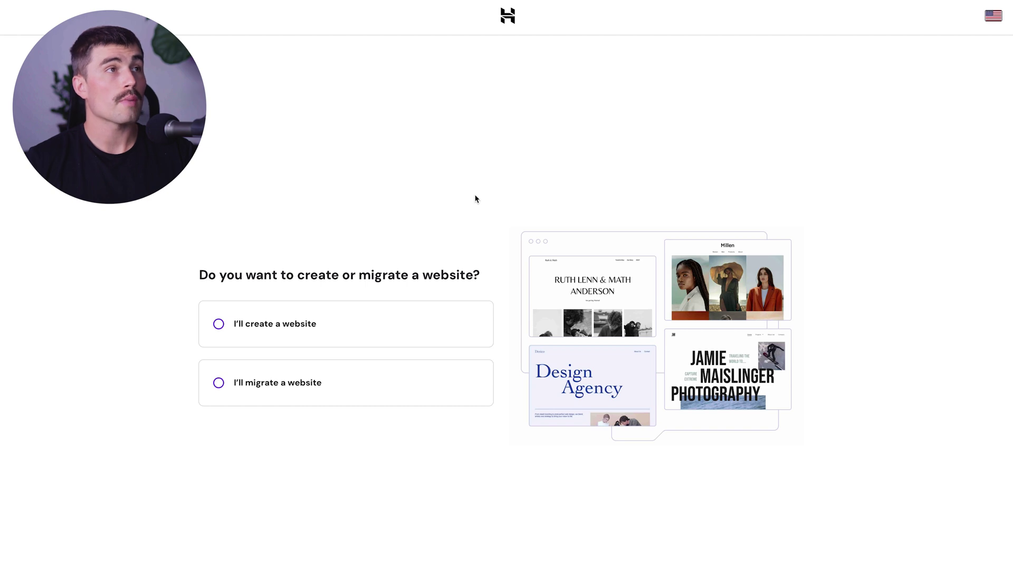
pyautogui.click(332, 324)
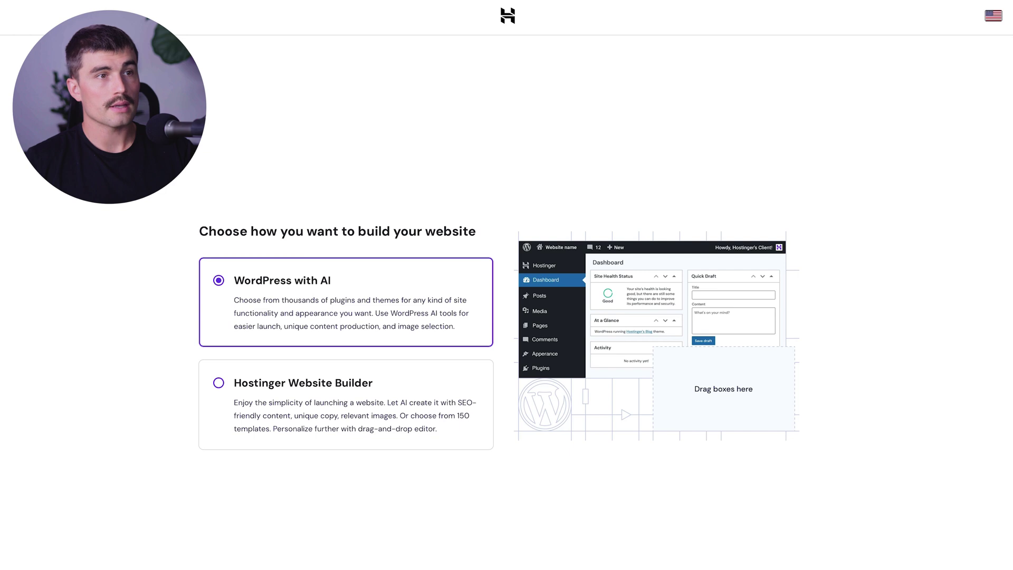
pyautogui.click(302, 338)
# Enter the administrator password for the WordPress account and submit the login details
pyautogui.click(302, 357)
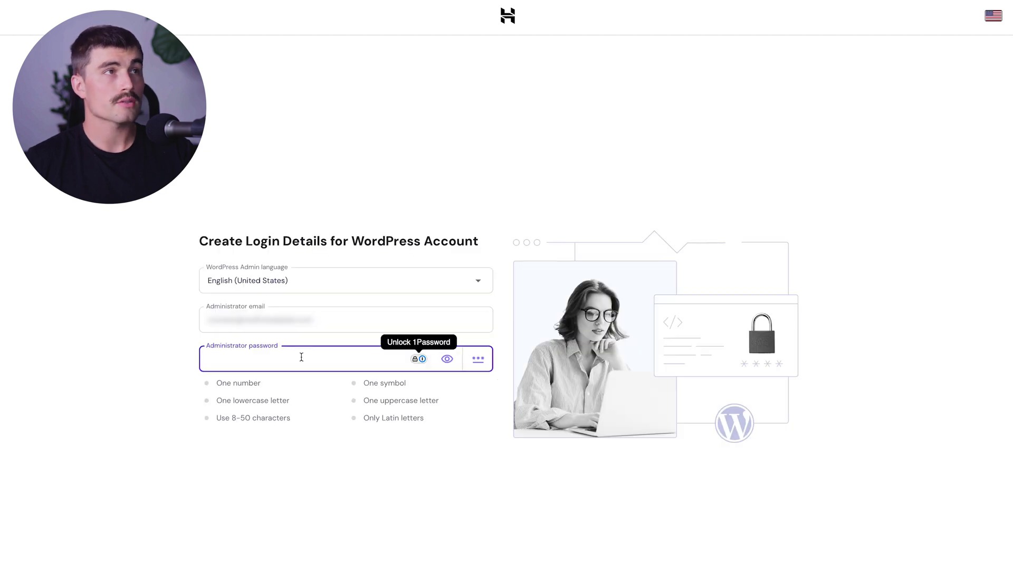
pyautogui.hotkey('ctrl', 'v')
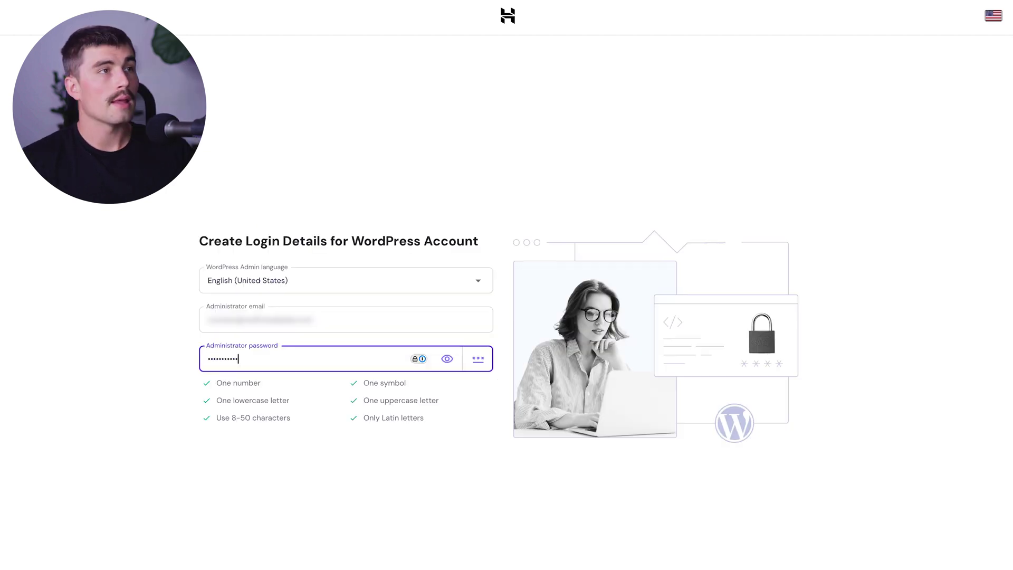
pyautogui.press('Return')
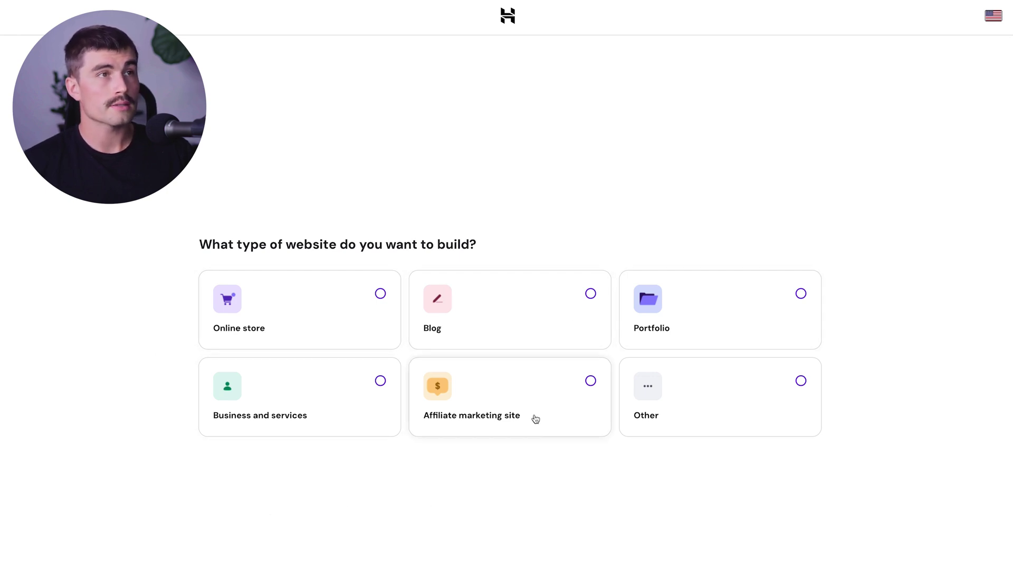
# Choose Online store as the website type and open the preview of the Simply Natural plant shop template
pyautogui.click(381, 294)
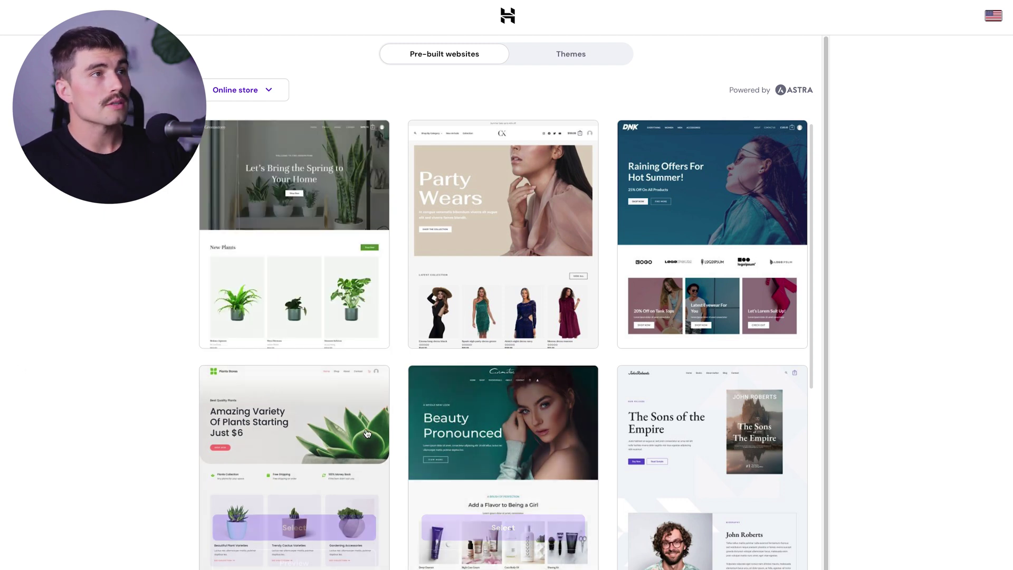
pyautogui.moveTo(285, 420)
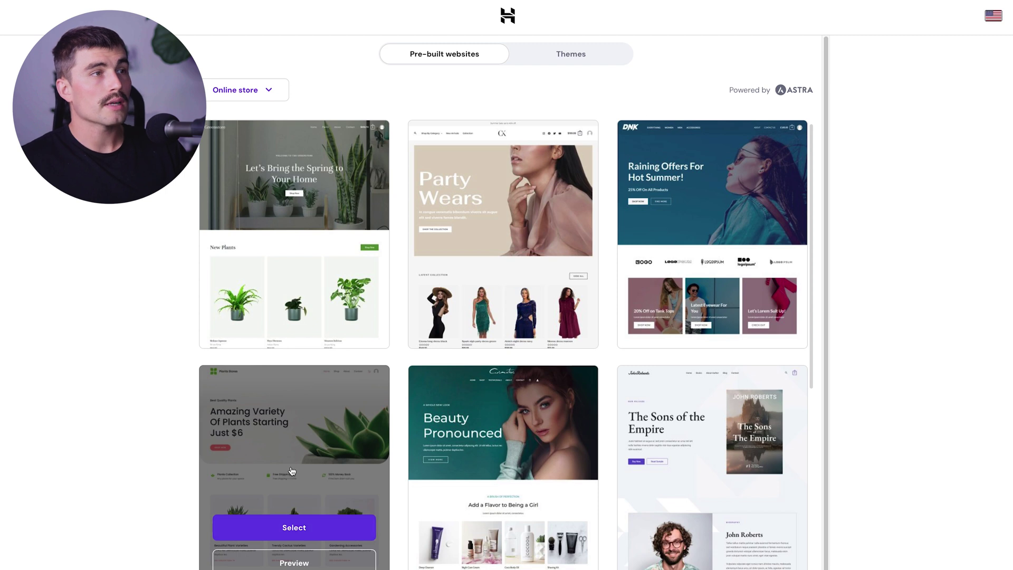
pyautogui.click(299, 547)
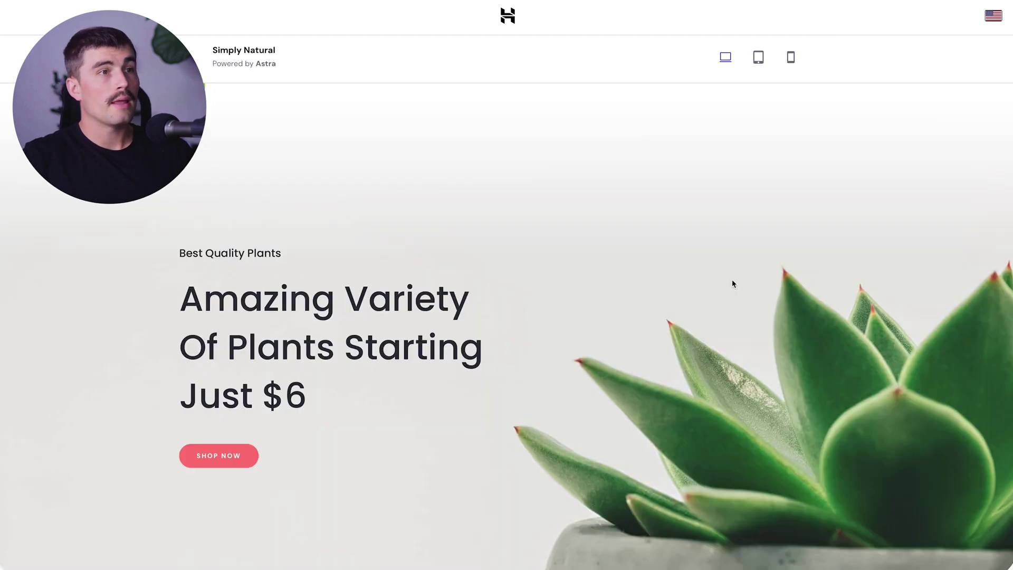
# Examine the Simply Natural template preview in the desktop, tablet and mobile layouts
pyautogui.scroll(-8, 733, 280)
pyautogui.scroll(-10, 732, 283)
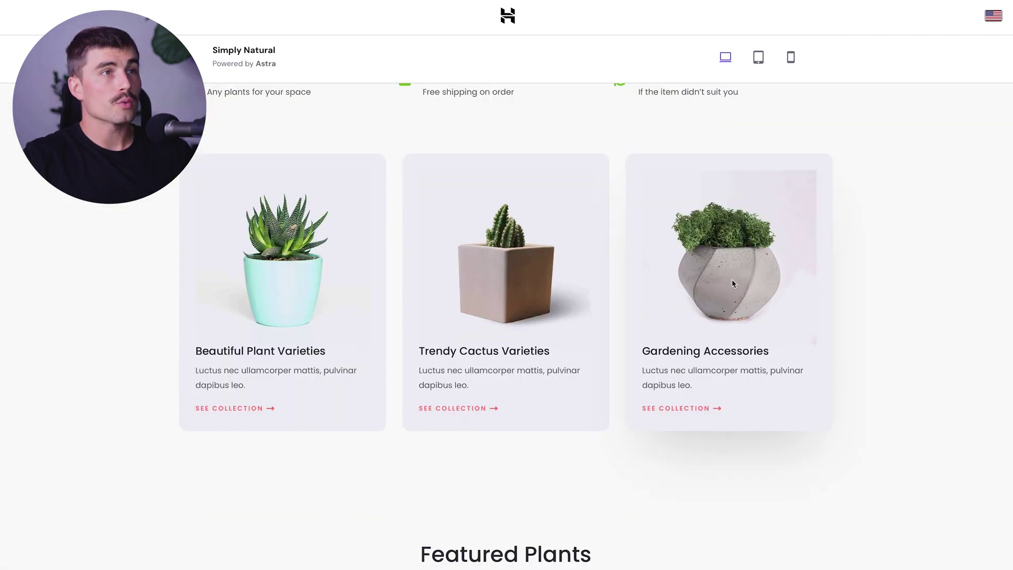
pyautogui.scroll(18, 732, 280)
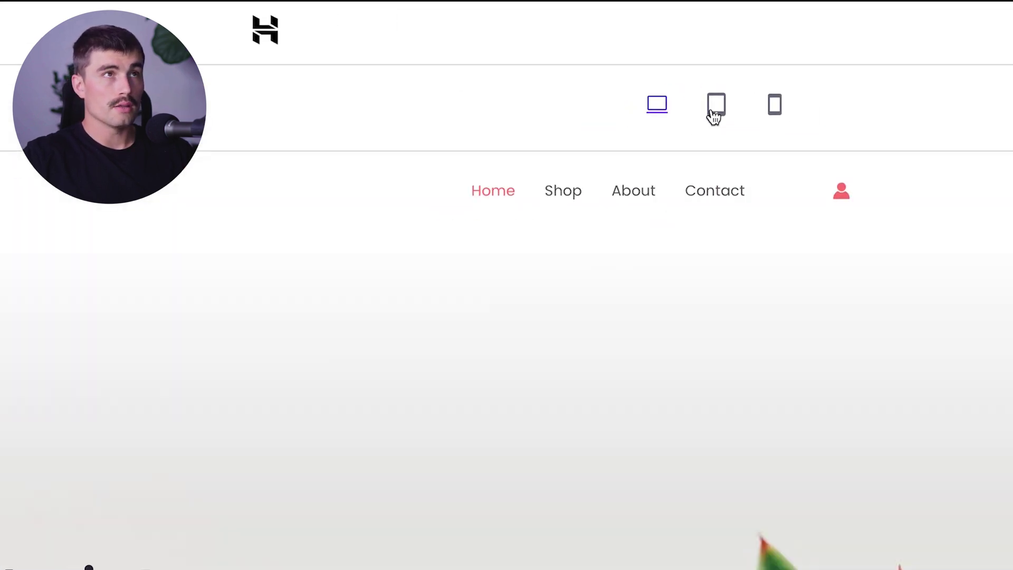
pyautogui.click(714, 117)
pyautogui.scroll(-5, 361, 385)
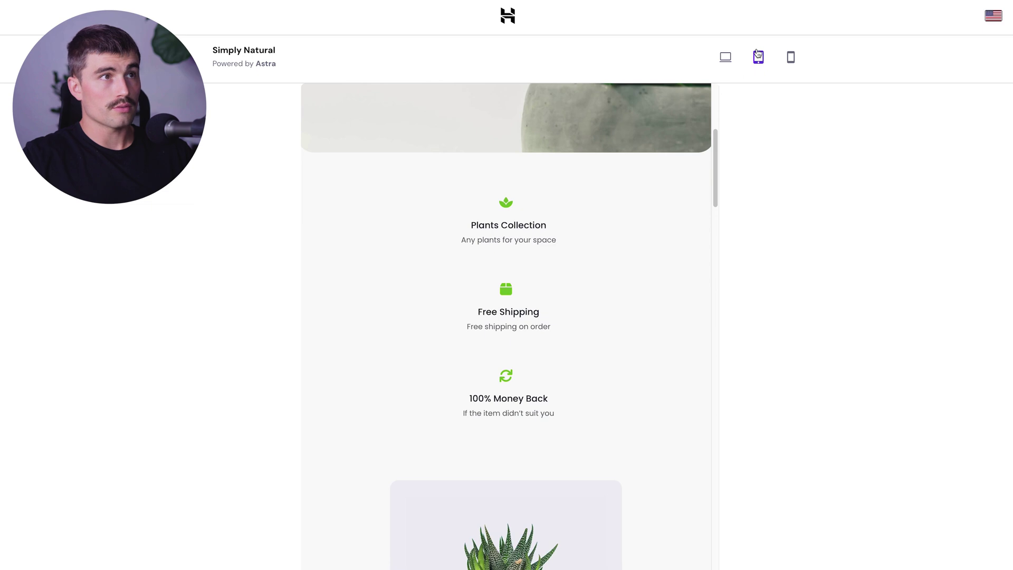
pyautogui.scroll(-4, 604, 205)
pyautogui.scroll(10, 603, 205)
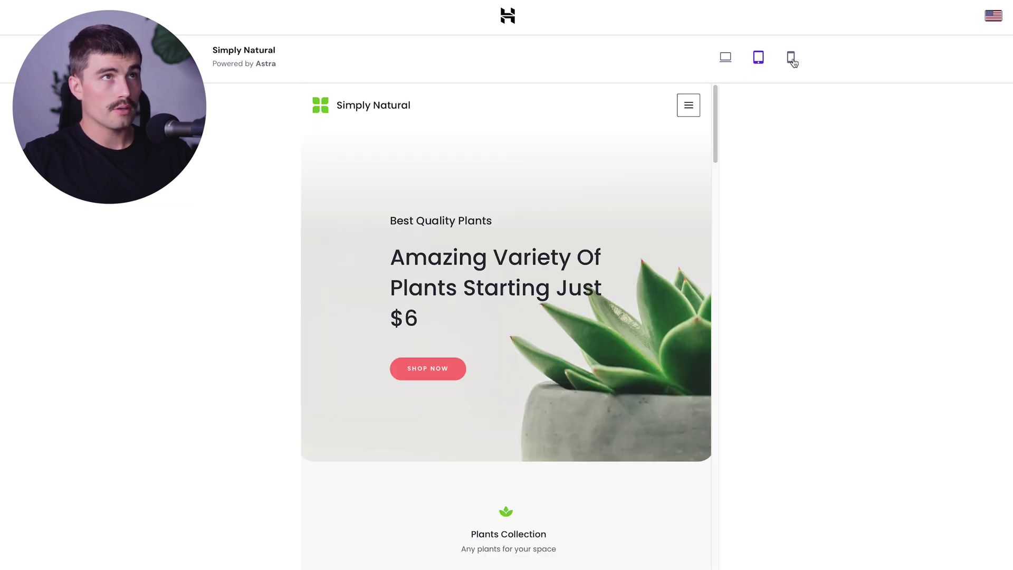
pyautogui.click(792, 58)
pyautogui.scroll(-10, 531, 277)
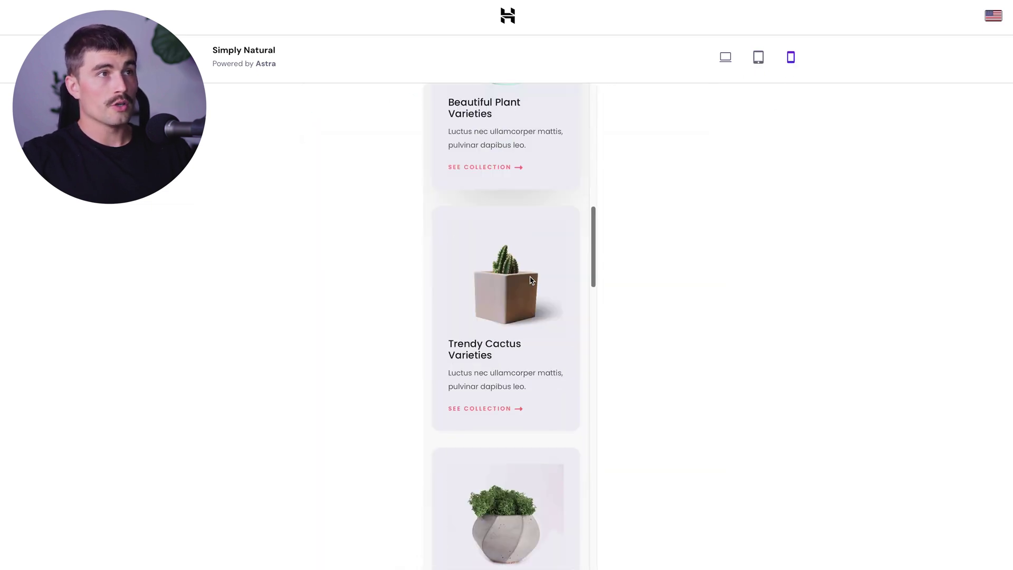
pyautogui.scroll(-12, 531, 279)
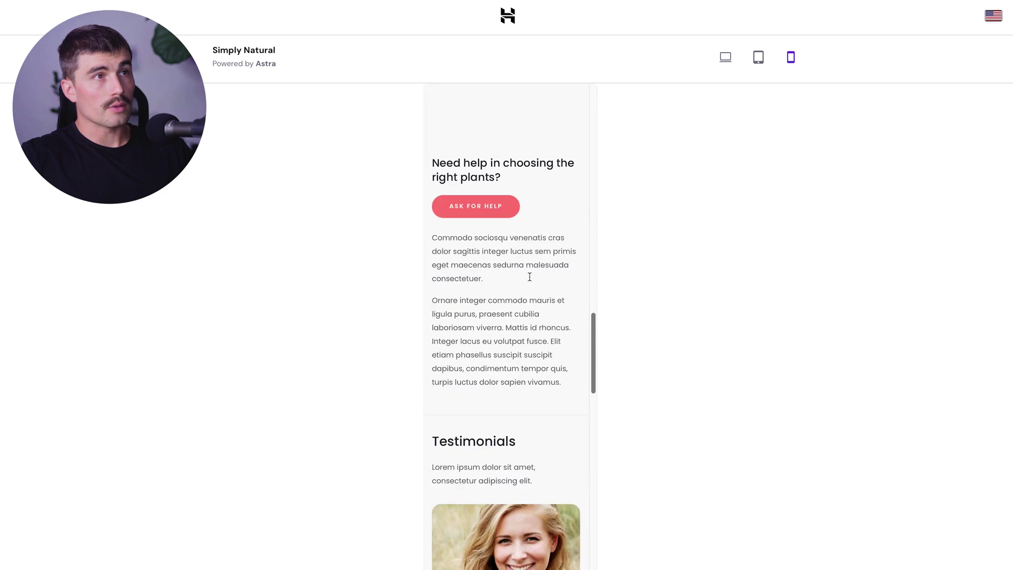
pyautogui.scroll(-6, 530, 276)
pyautogui.scroll(-12, 530, 276)
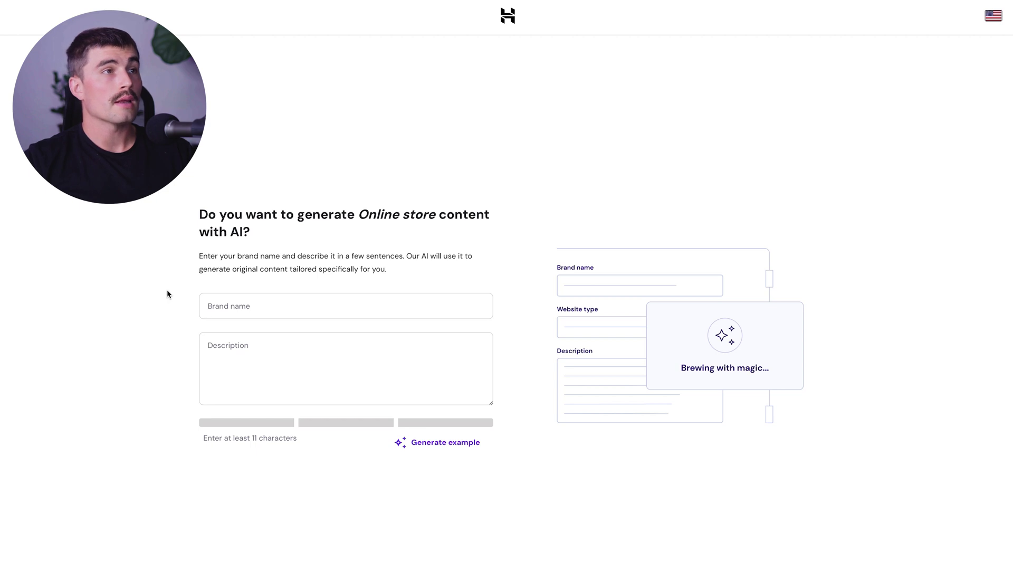
# Enter "MY Furniture Website" as the brand name for the AI-generated online store content
pyautogui.click(314, 306)
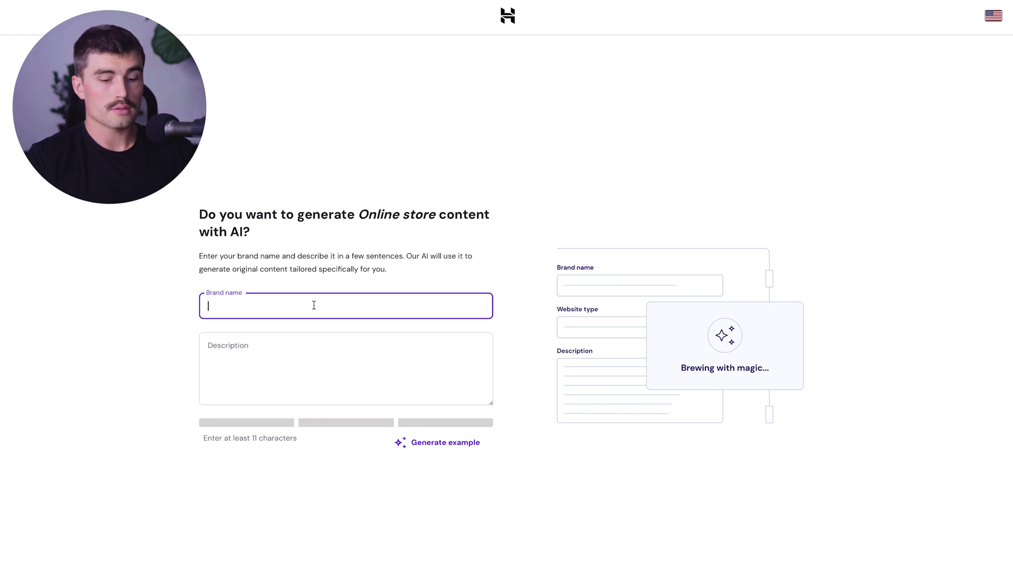
pyautogui.write('MY Furniture Website')
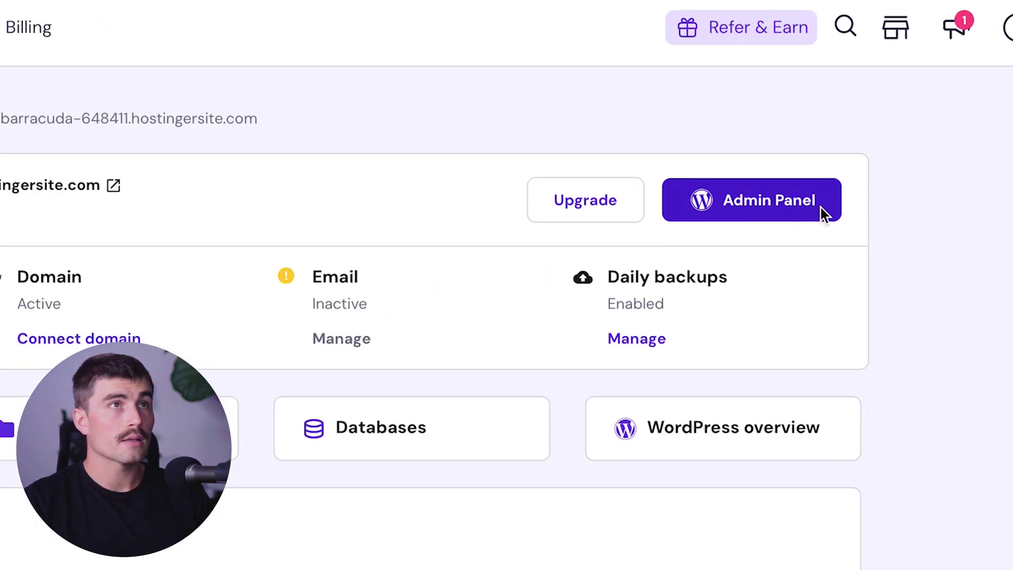
# Open the site's WordPress admin panel and look over the generated plant shop home page
pyautogui.click(865, 109)
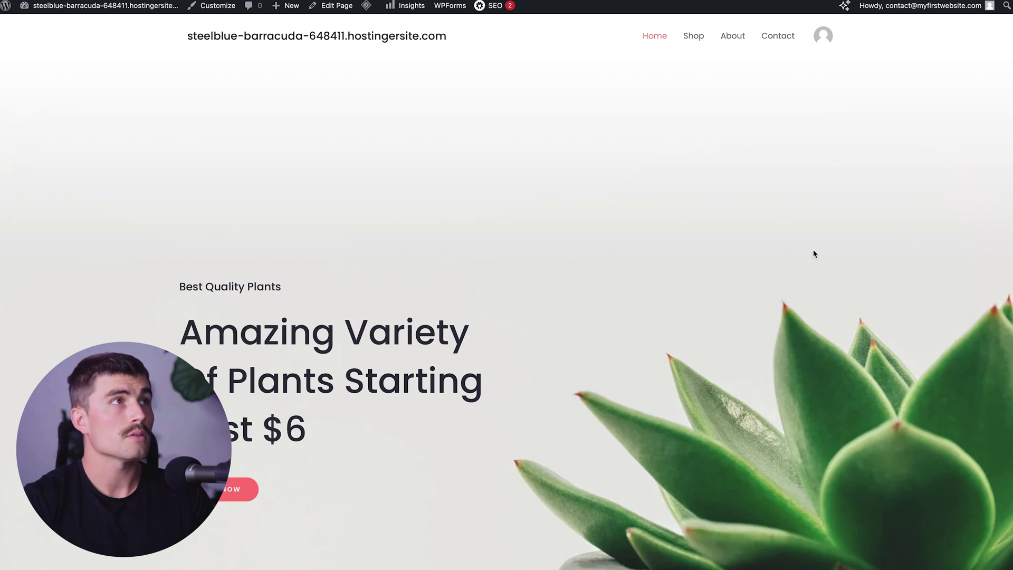
pyautogui.scroll(-7, 814, 254)
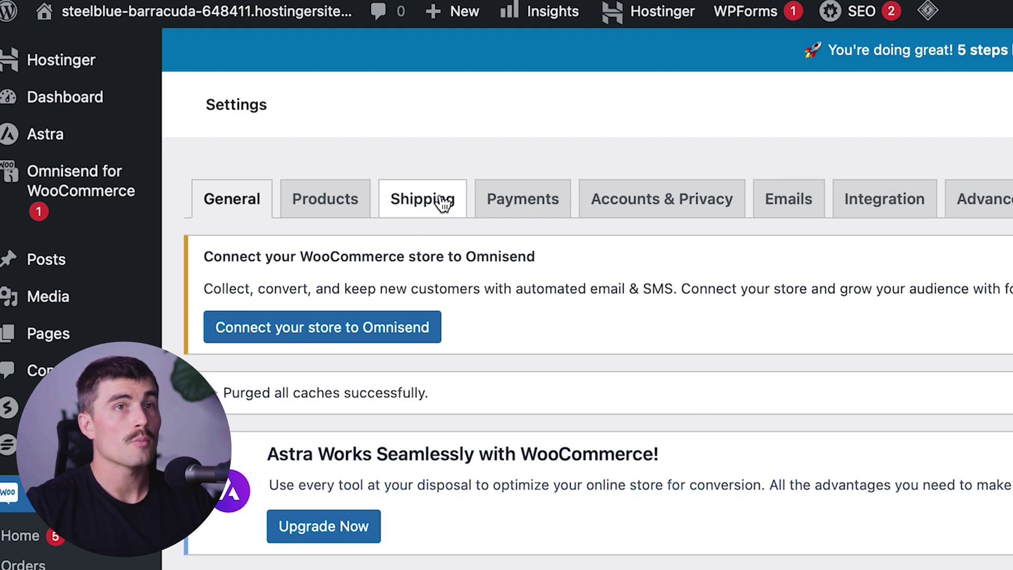
# Review the WooCommerce shipping zone settings and open the payment settings
pyautogui.click(442, 201)
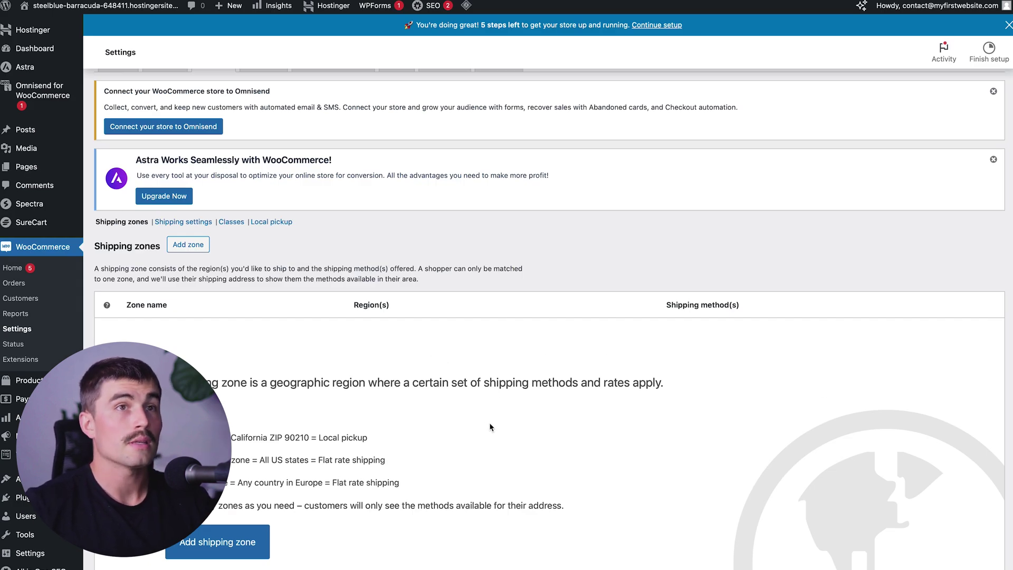
pyautogui.scroll(2, 422, 264)
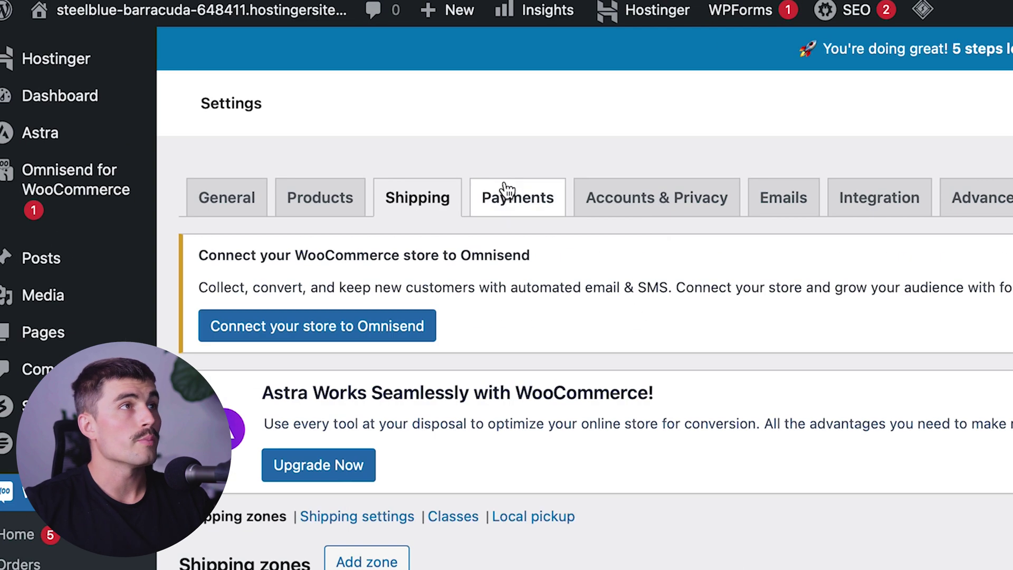
pyautogui.click(507, 191)
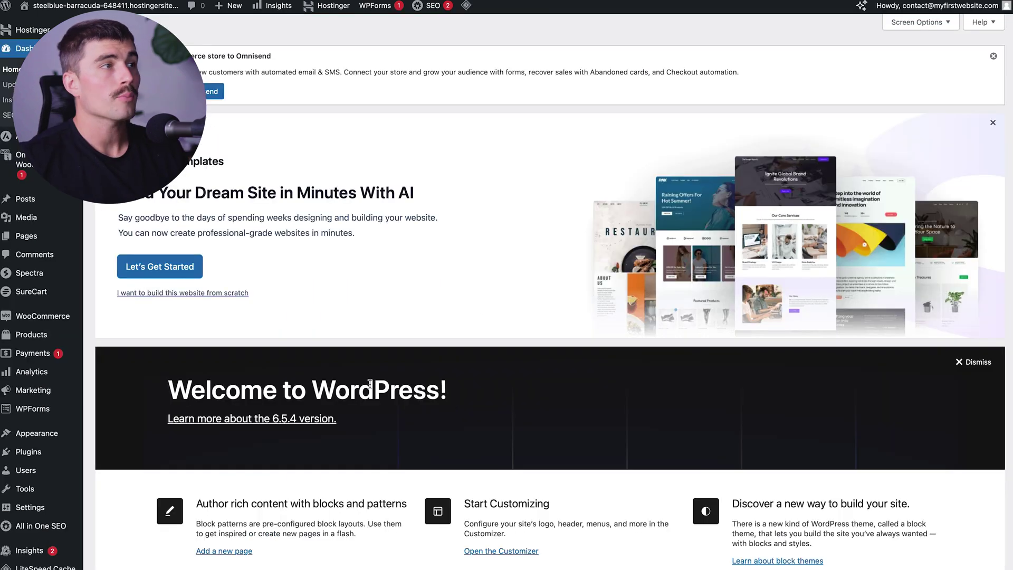
# Open the product list and start adding a new product to the store
pyautogui.moveTo(39, 413)
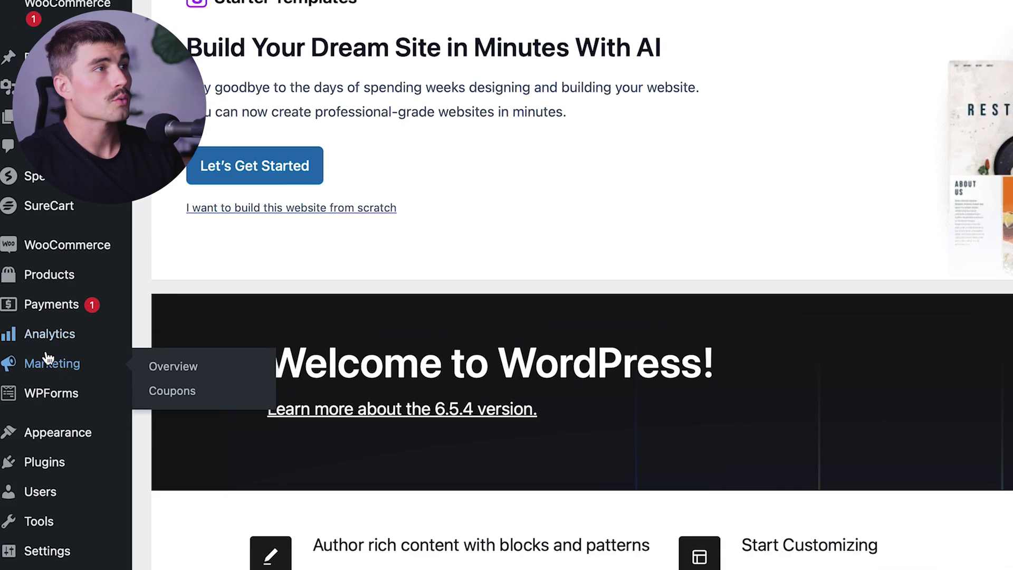
pyautogui.moveTo(77, 243)
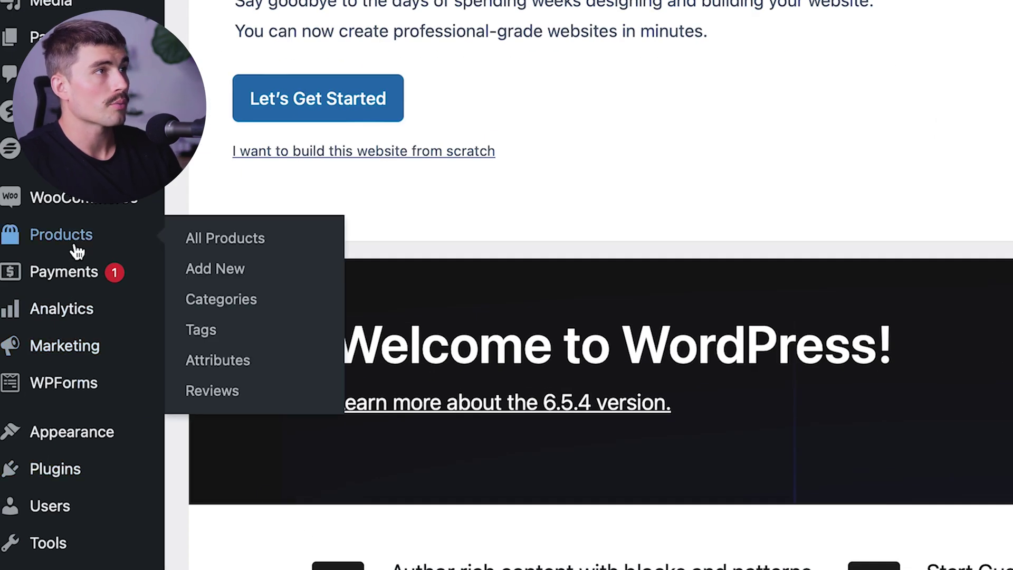
pyautogui.click(236, 252)
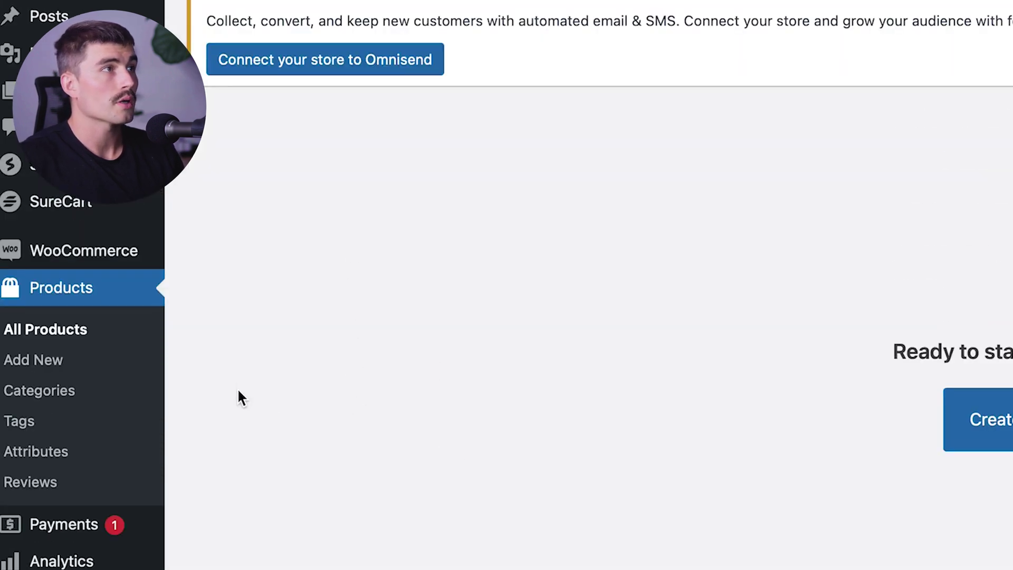
pyautogui.click(47, 359)
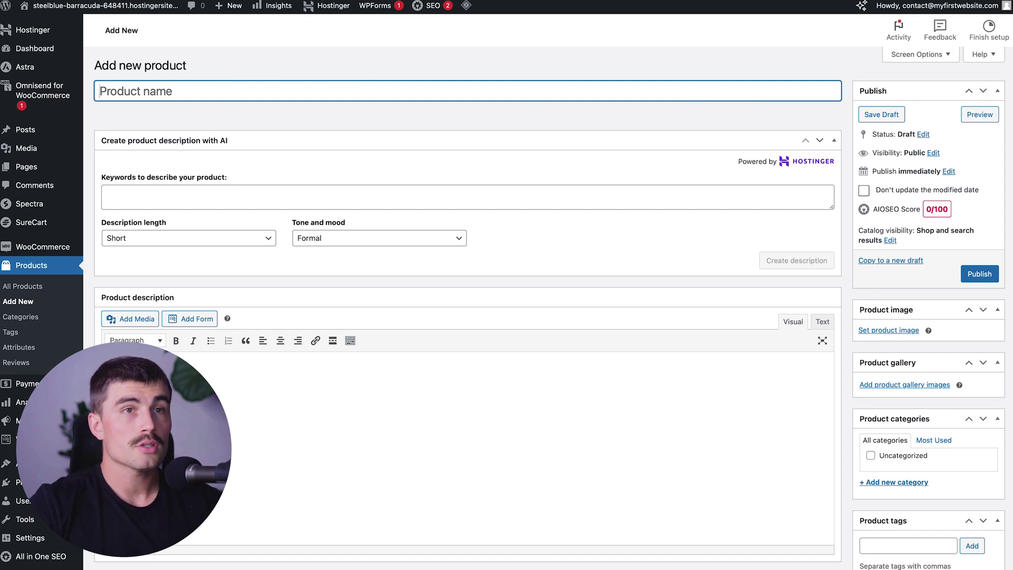
# Set the new product's type to Variable product, dismiss the attributes hint and open its attribute settings
pyautogui.scroll(-4, 555, 427)
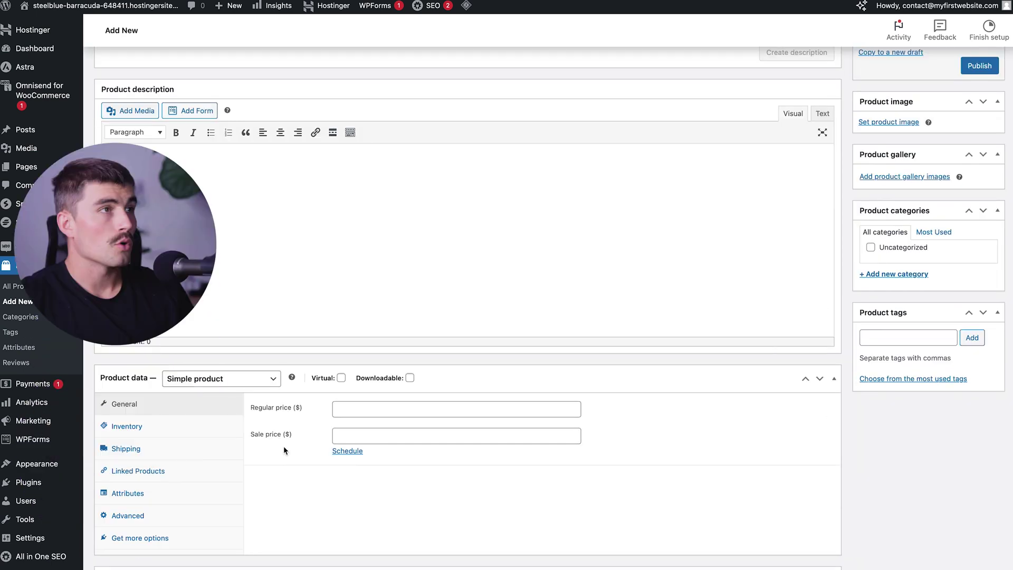
pyautogui.click(267, 383)
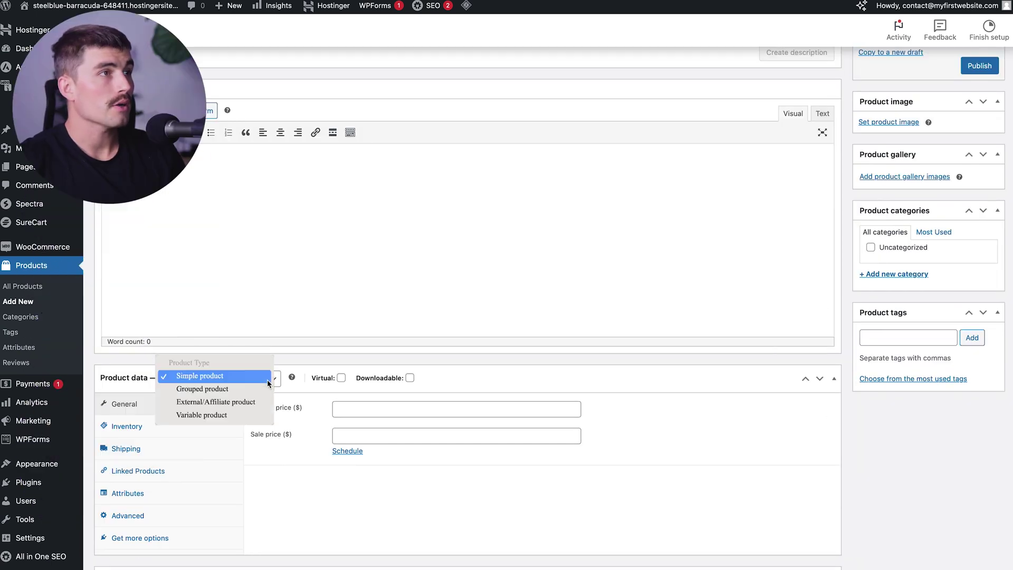
pyautogui.click(231, 416)
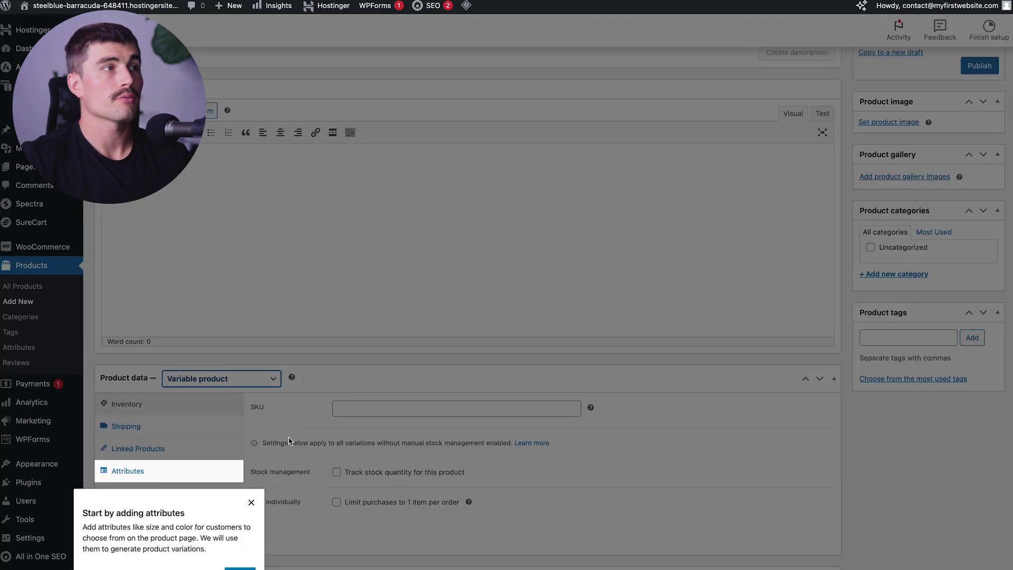
pyautogui.click(251, 502)
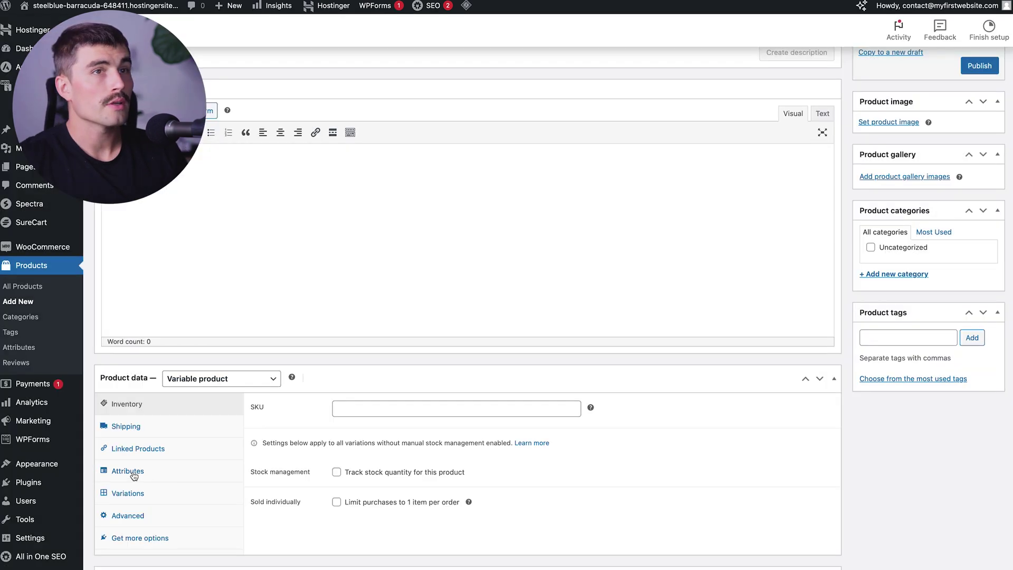
pyautogui.click(134, 475)
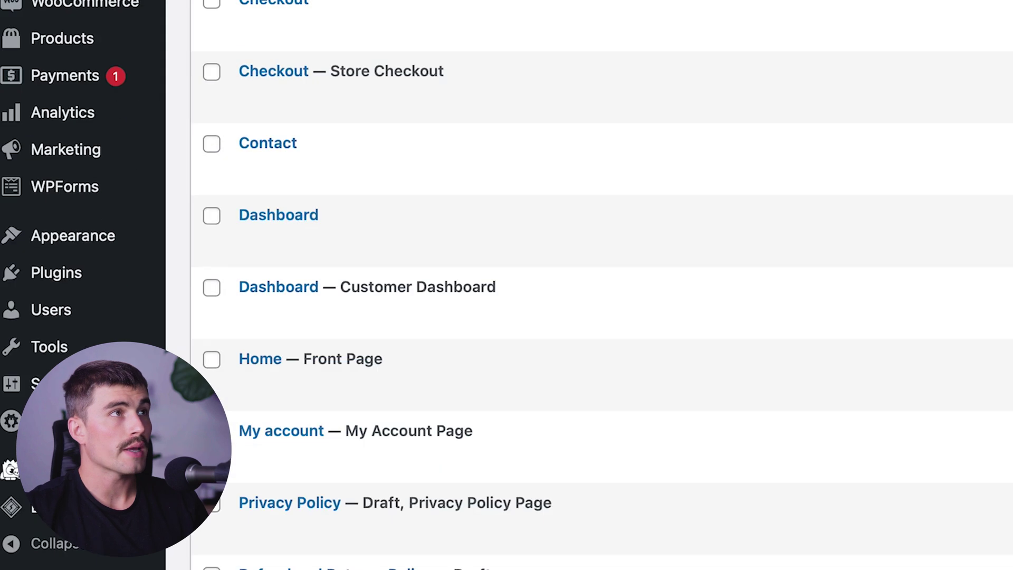
# Edit the Home front page, changing the hero title to "Amazing Furniture at Great Prices" and the line above to "Best Quality Furniture"
pyautogui.scroll(-2, 295, 390)
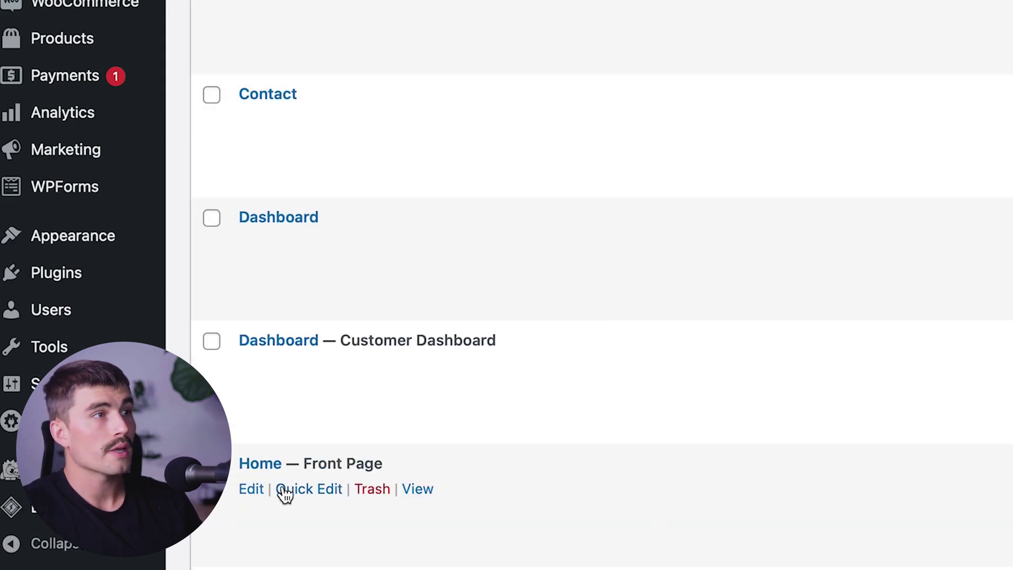
pyautogui.click(258, 492)
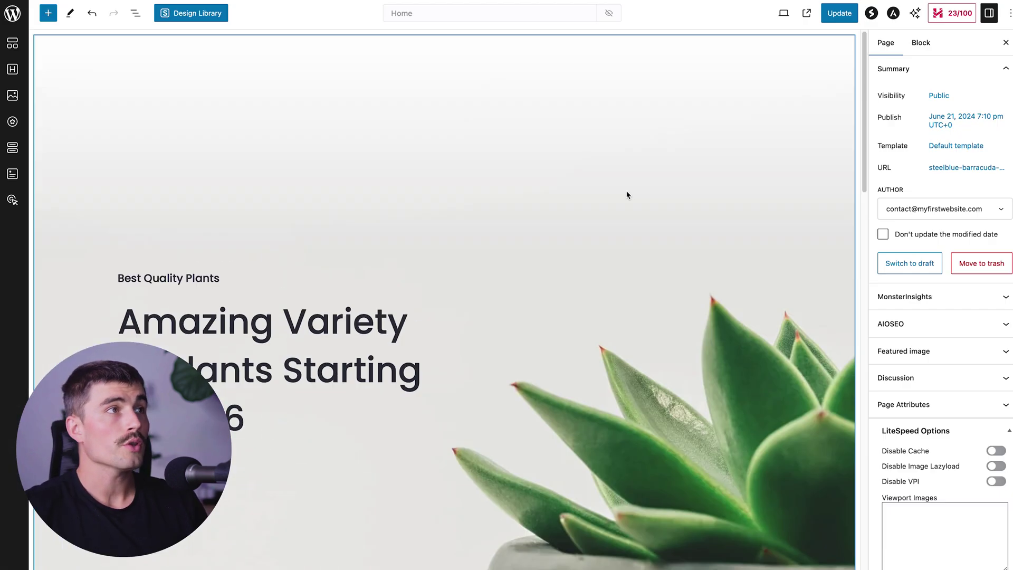
pyautogui.click(265, 410)
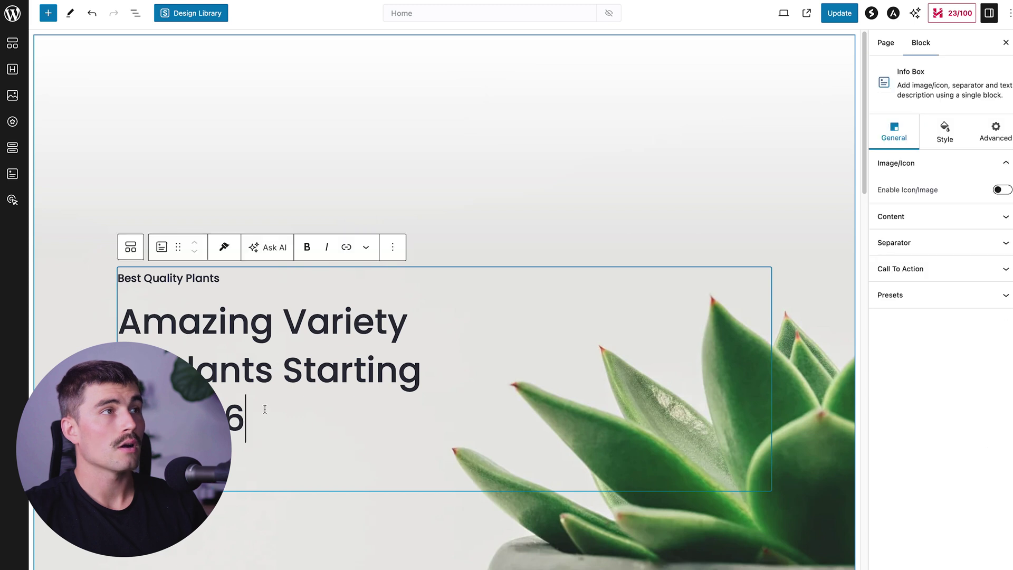
pyautogui.hotkey('ctrl', 'a')
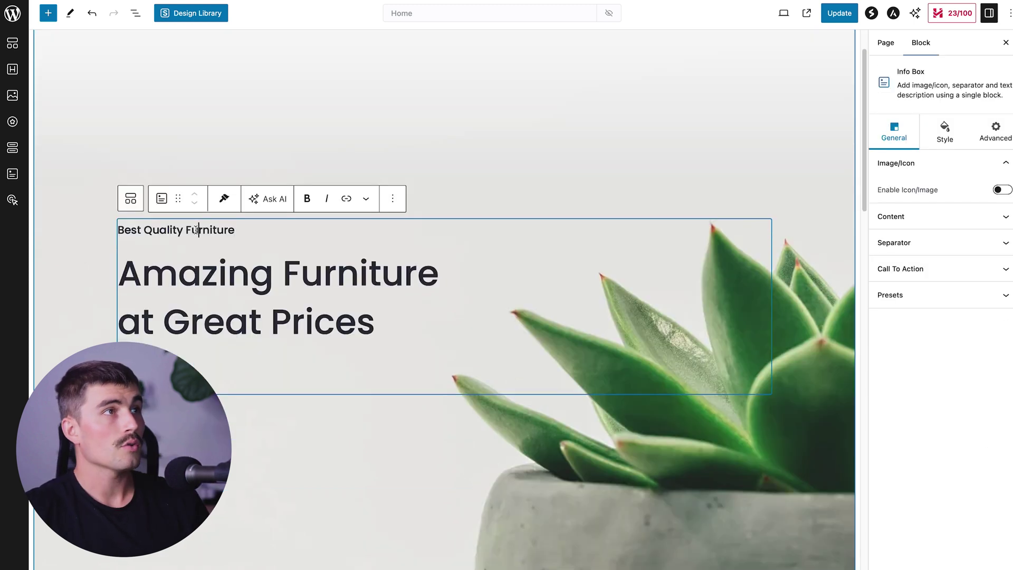
pyautogui.tripleClick(197, 230)
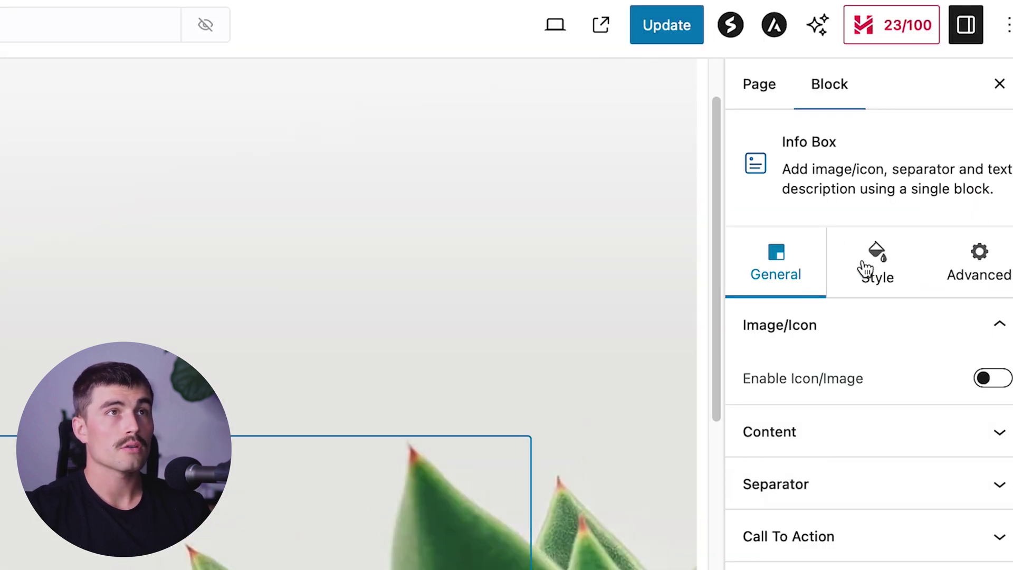
# Look through the style and advanced settings of the hero's Info Box block
pyautogui.click(872, 264)
pyautogui.click(993, 268)
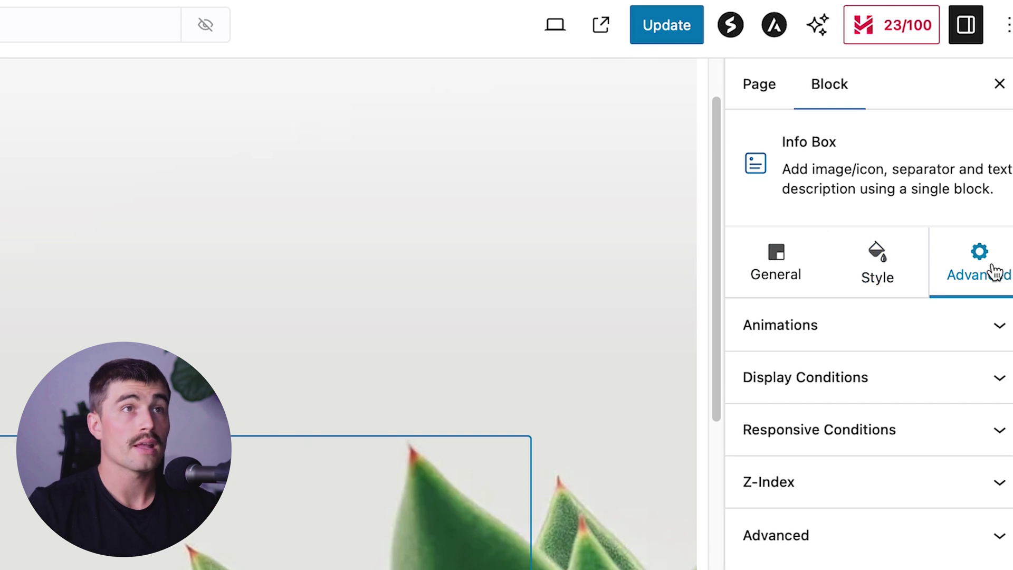
# Replace the hero container's background with an orange leather sofa picture found by searching the free images for "furniture"
pyautogui.click(686, 287)
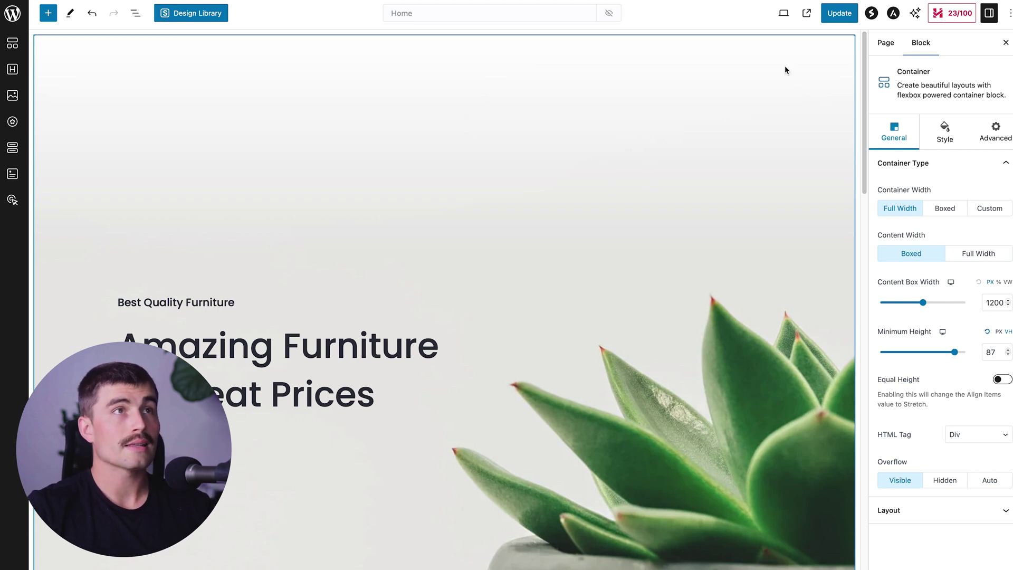
pyautogui.click(952, 143)
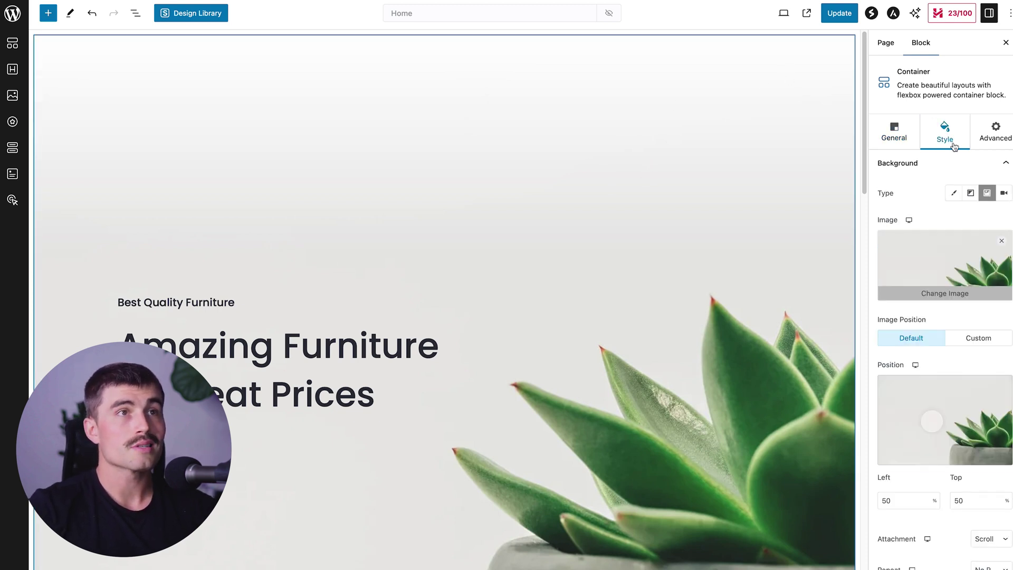
pyautogui.click(939, 293)
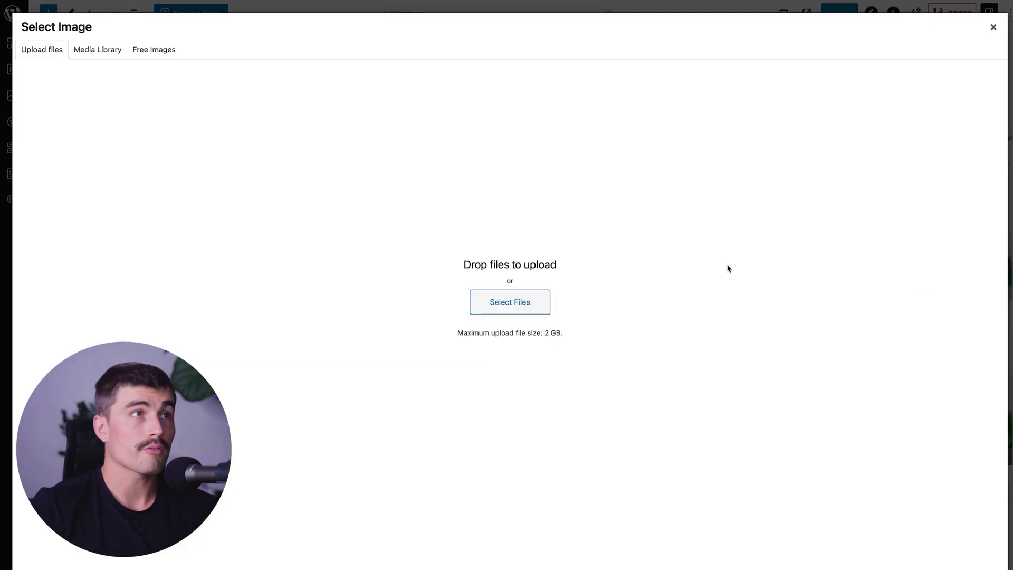
pyautogui.click(144, 53)
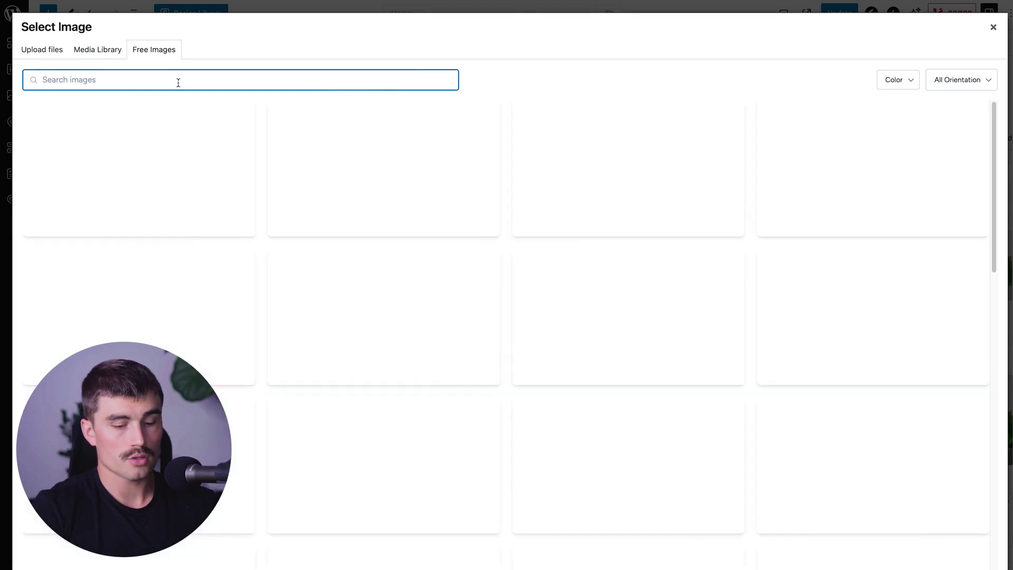
pyautogui.write('furniture')
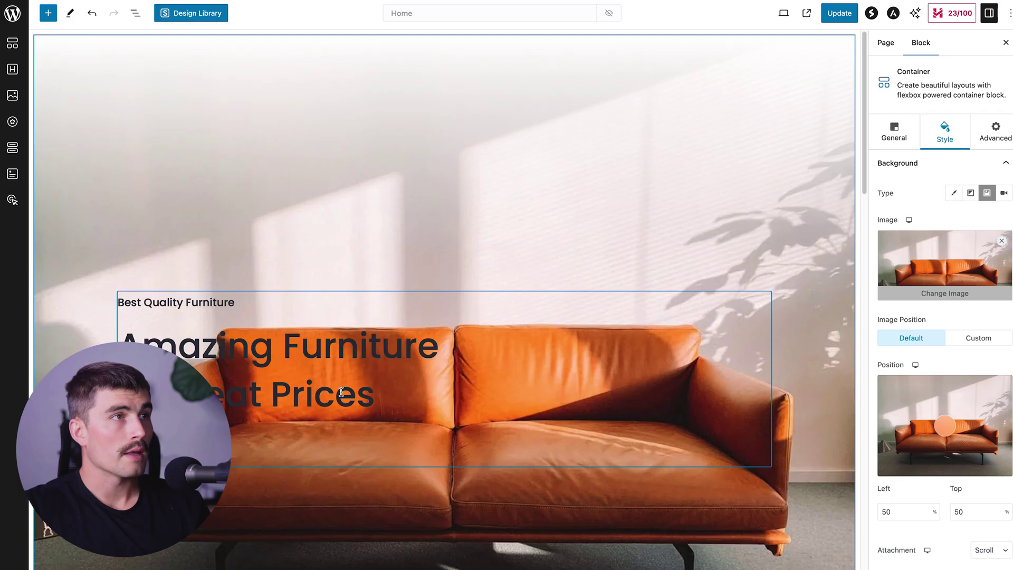
# Check which style options are available for the hero title text
pyautogui.tripleClick(341, 392)
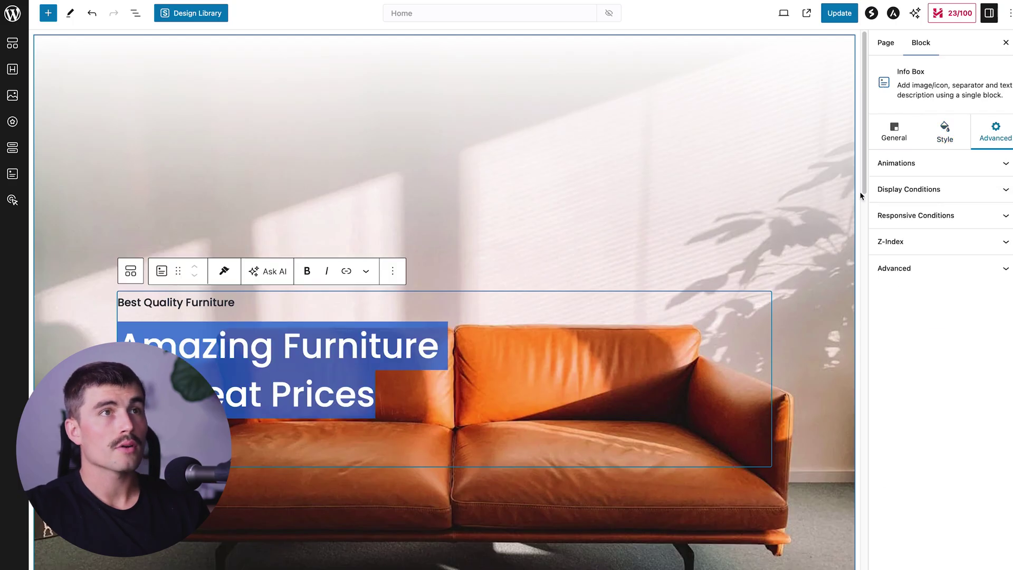
pyautogui.click(942, 139)
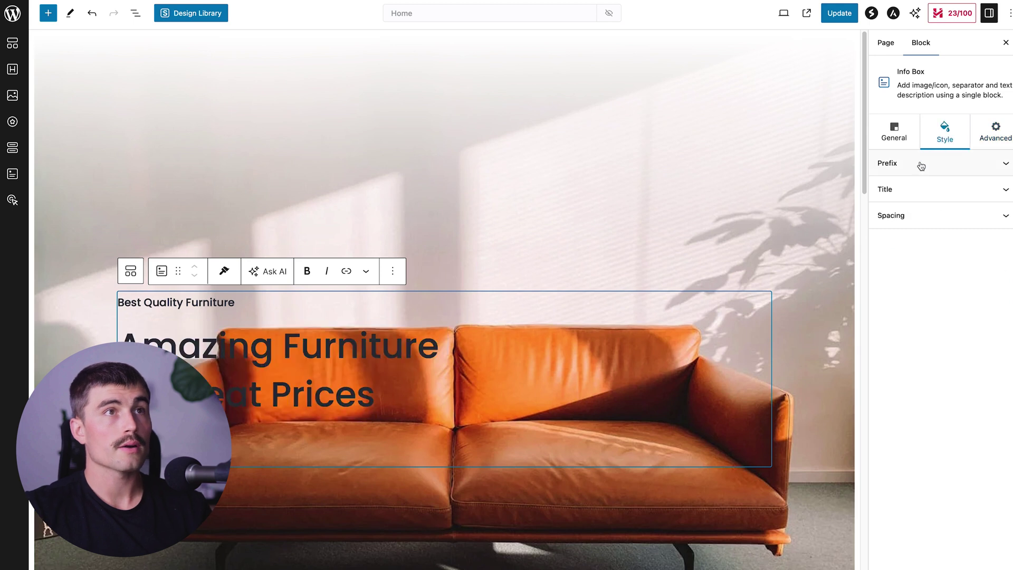
pyautogui.click(587, 187)
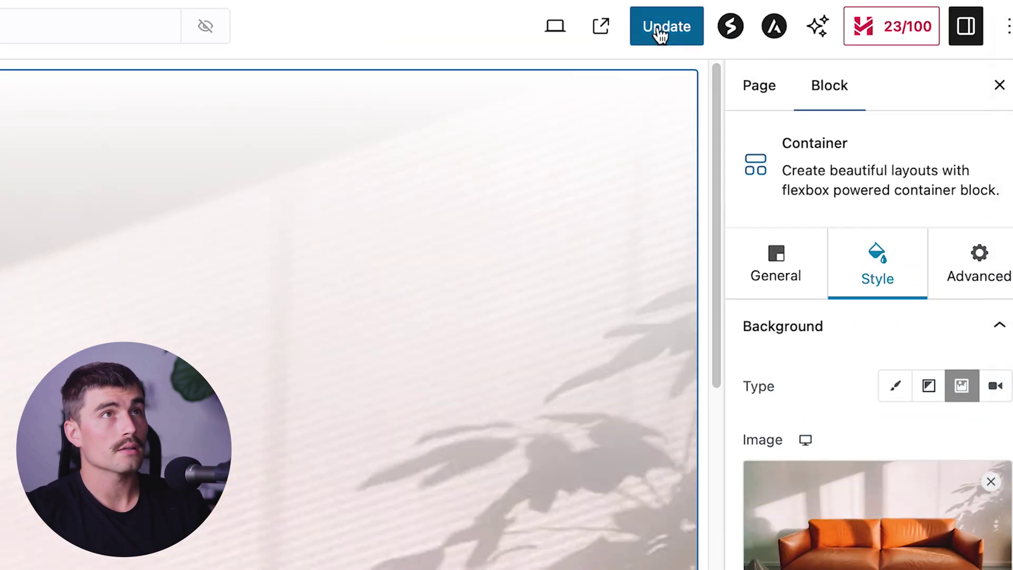
# Save the Home page changes and open the About page for editing
pyautogui.click(835, 15)
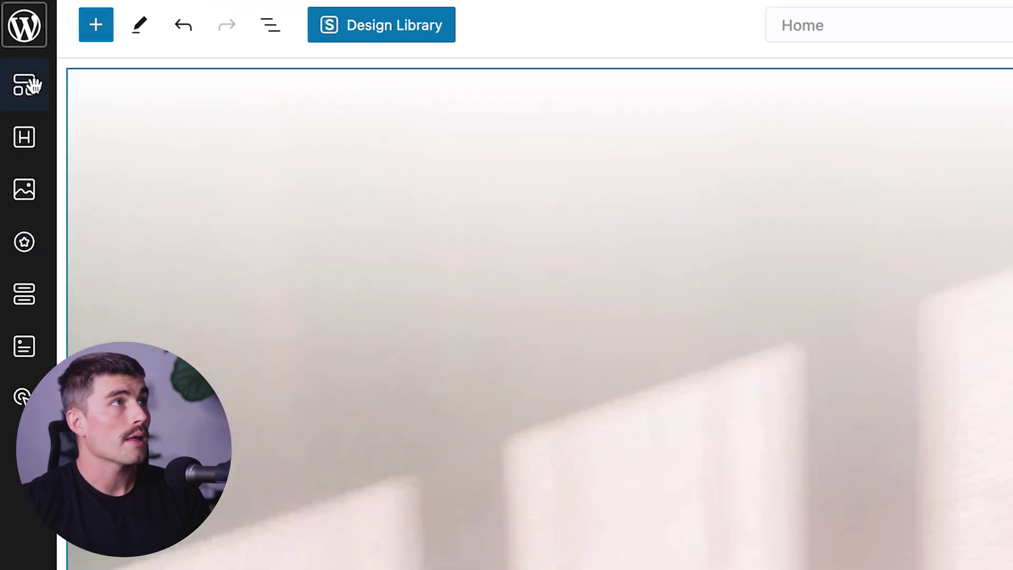
pyautogui.click(35, 40)
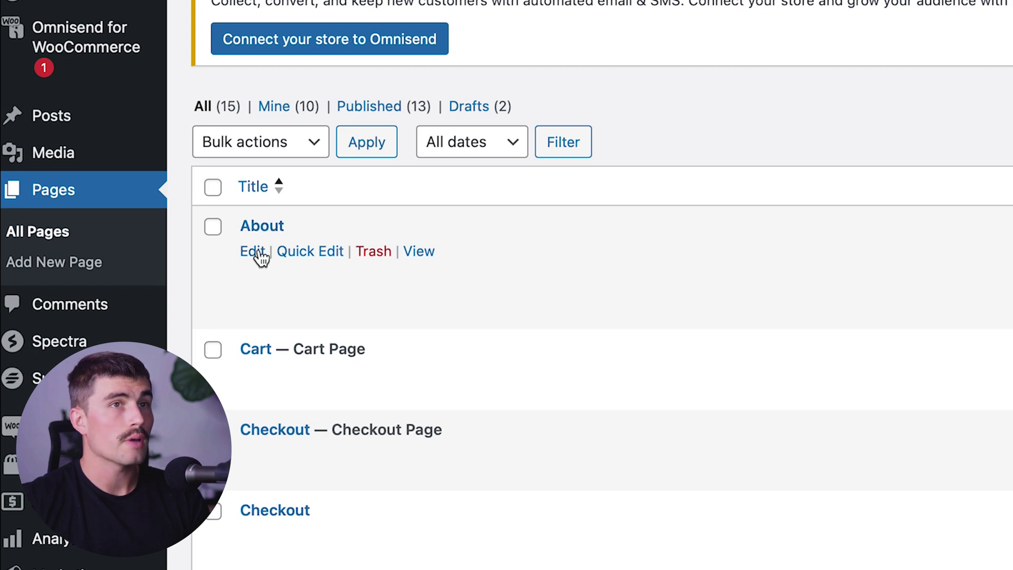
pyautogui.click(279, 222)
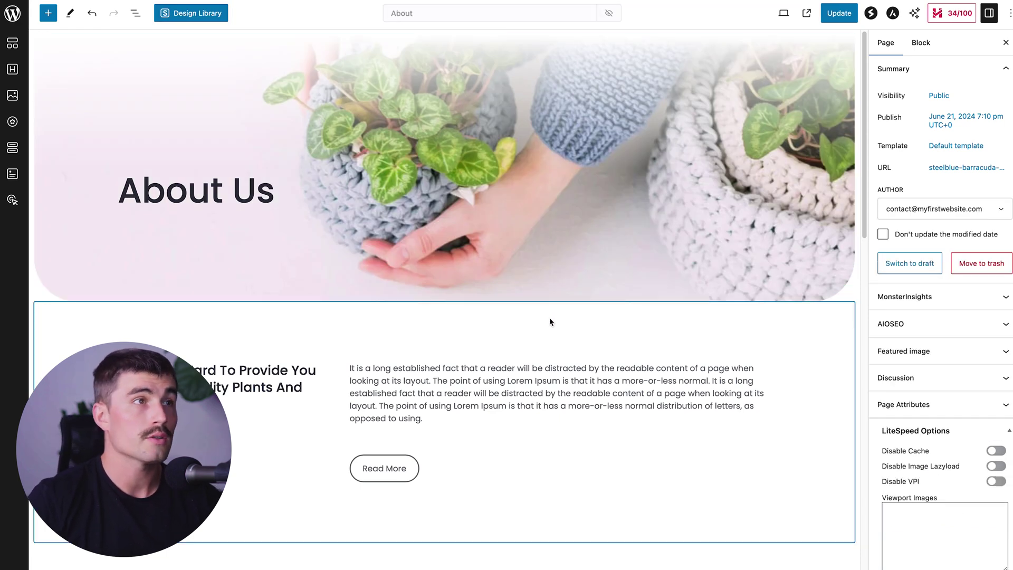
# Examine the About page's sections, from the About Us header through Our Company to Our Team
pyautogui.scroll(-1, 552, 303)
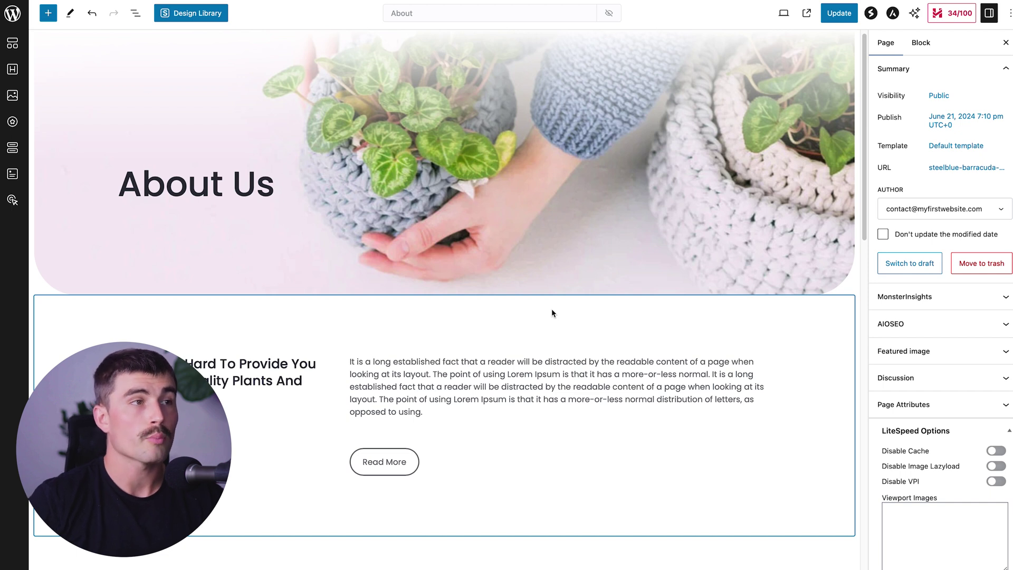
pyautogui.scroll(-10, 552, 313)
pyautogui.scroll(-15, 552, 313)
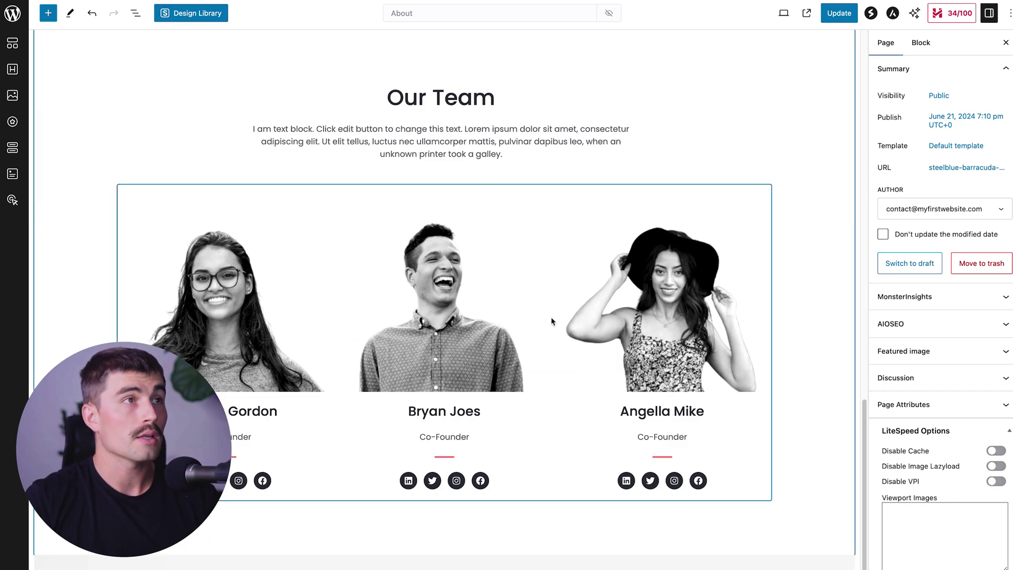
pyautogui.scroll(9, 544, 326)
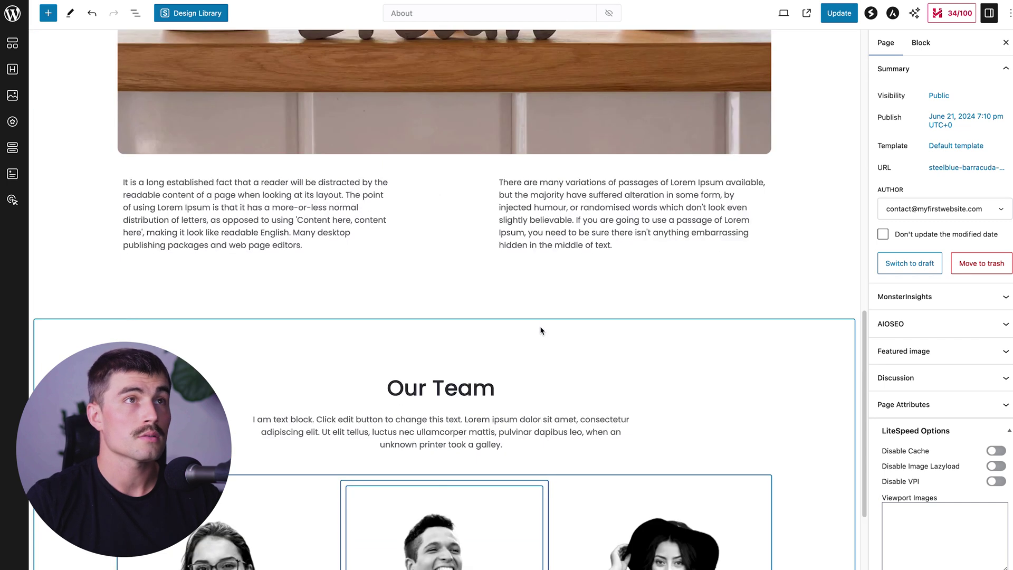
pyautogui.scroll(10, 526, 334)
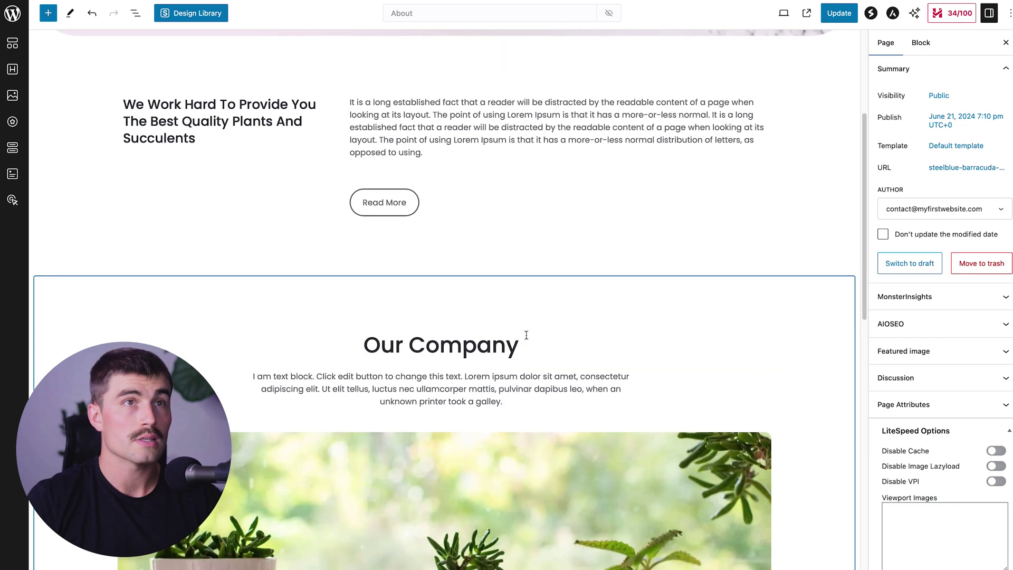